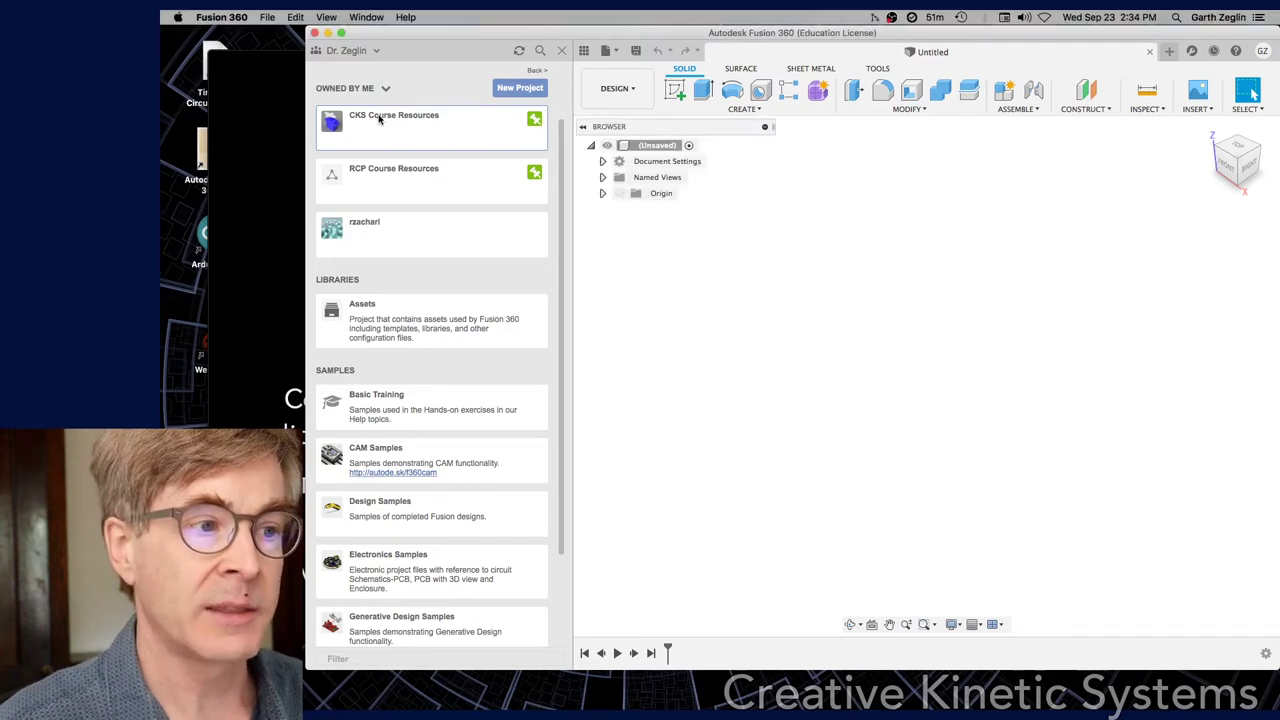
# Open the 'mounting plate for micro servo' design from CKS Course Resources > kit - laser-cut components.
pyautogui.click(379, 118)
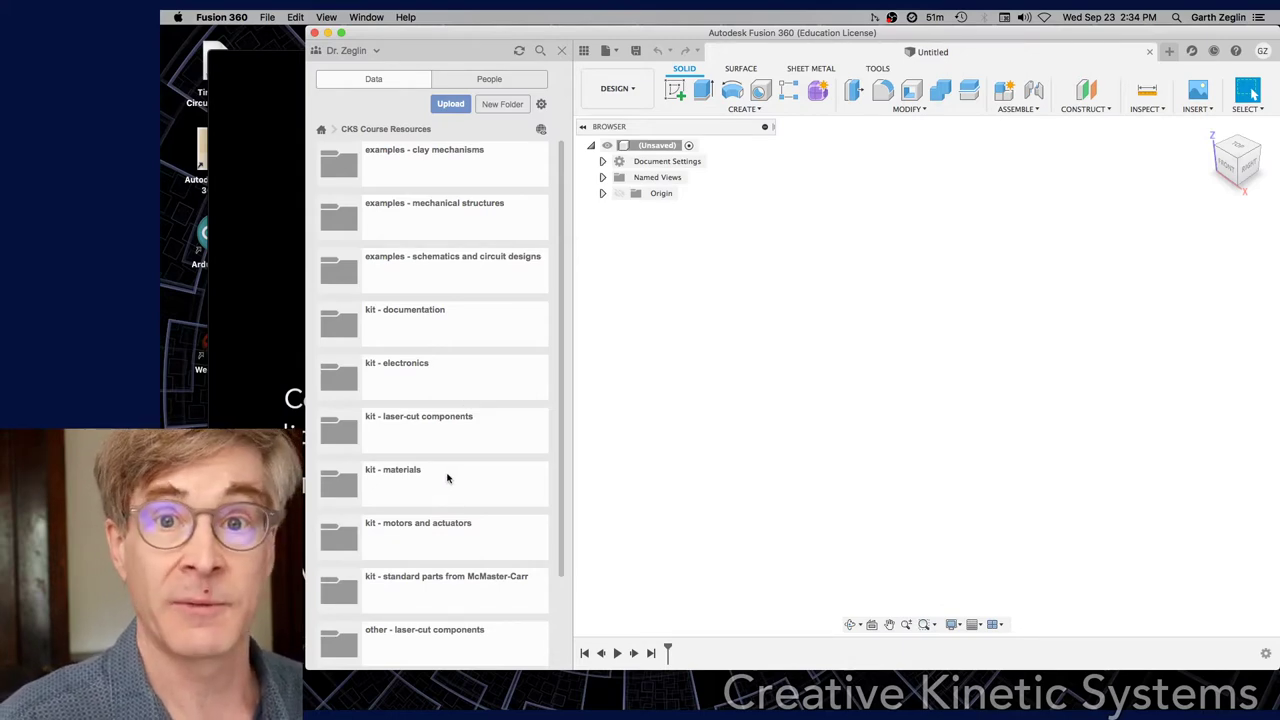
pyautogui.doubleClick(409, 421)
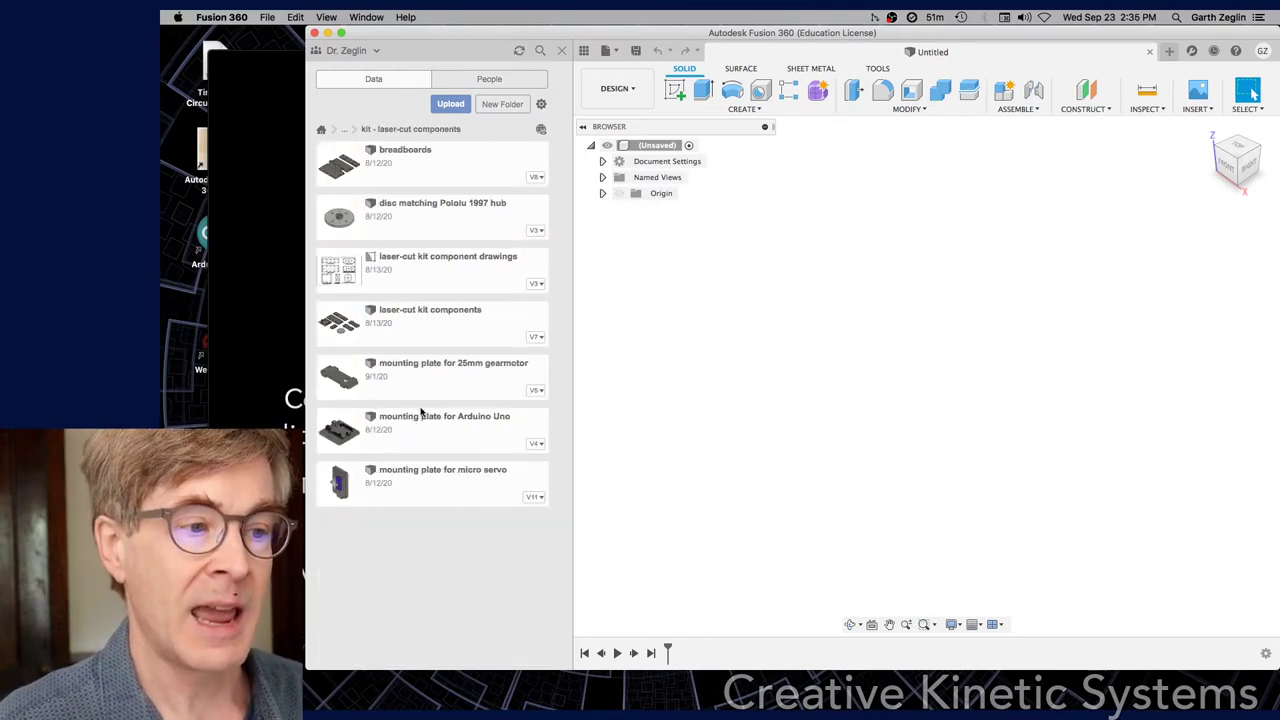
pyautogui.doubleClick(412, 479)
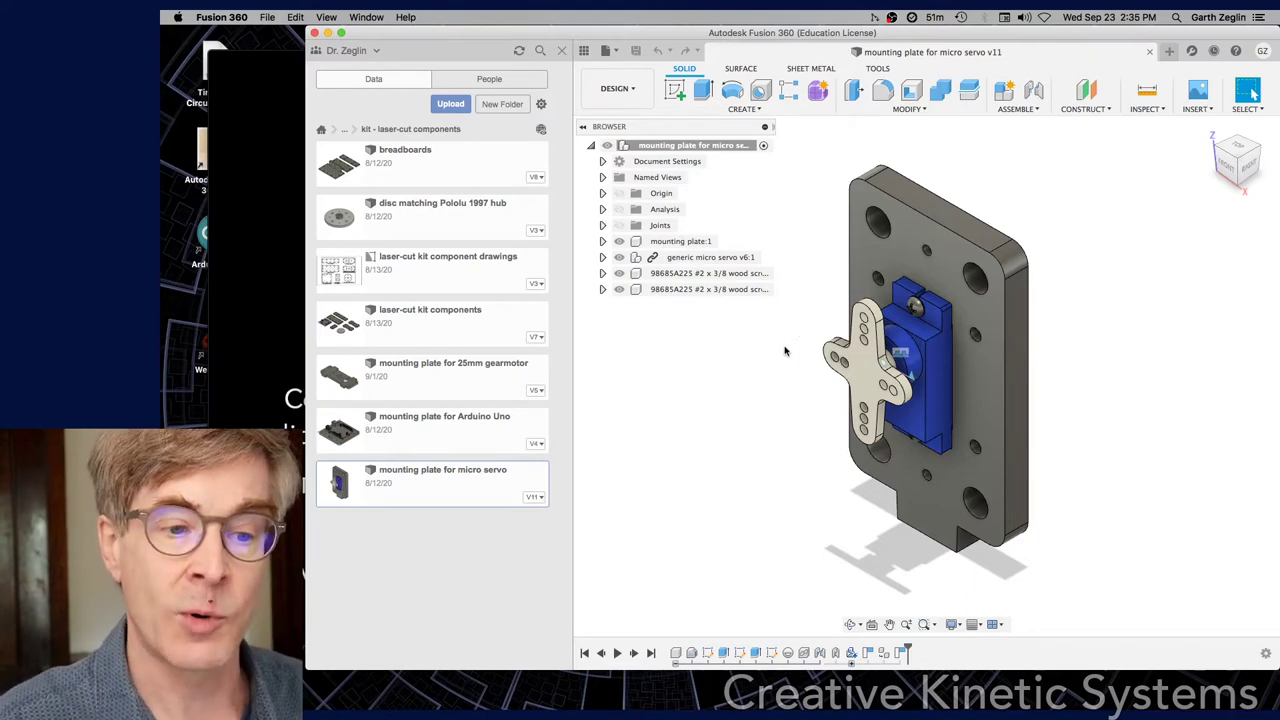
pyautogui.click(621, 243)
pyautogui.click(620, 242)
pyautogui.click(620, 242)
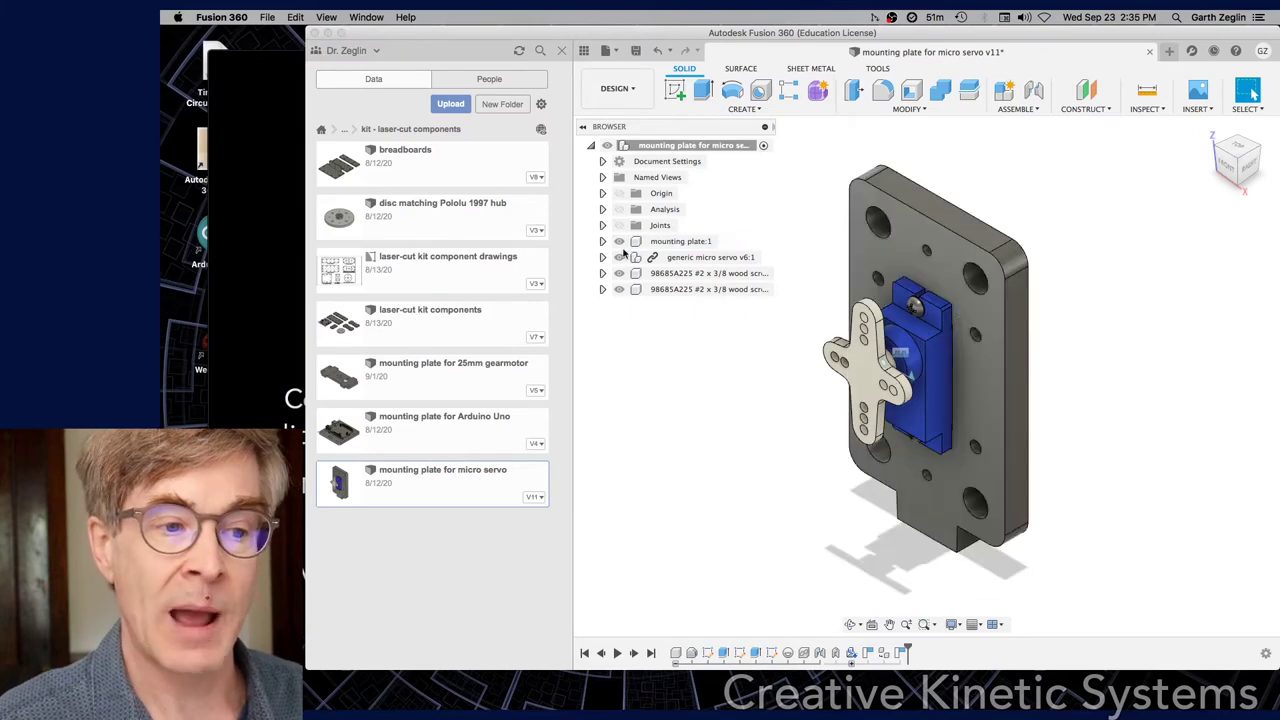
pyautogui.click(621, 257)
pyautogui.click(621, 257)
pyautogui.click(621, 257)
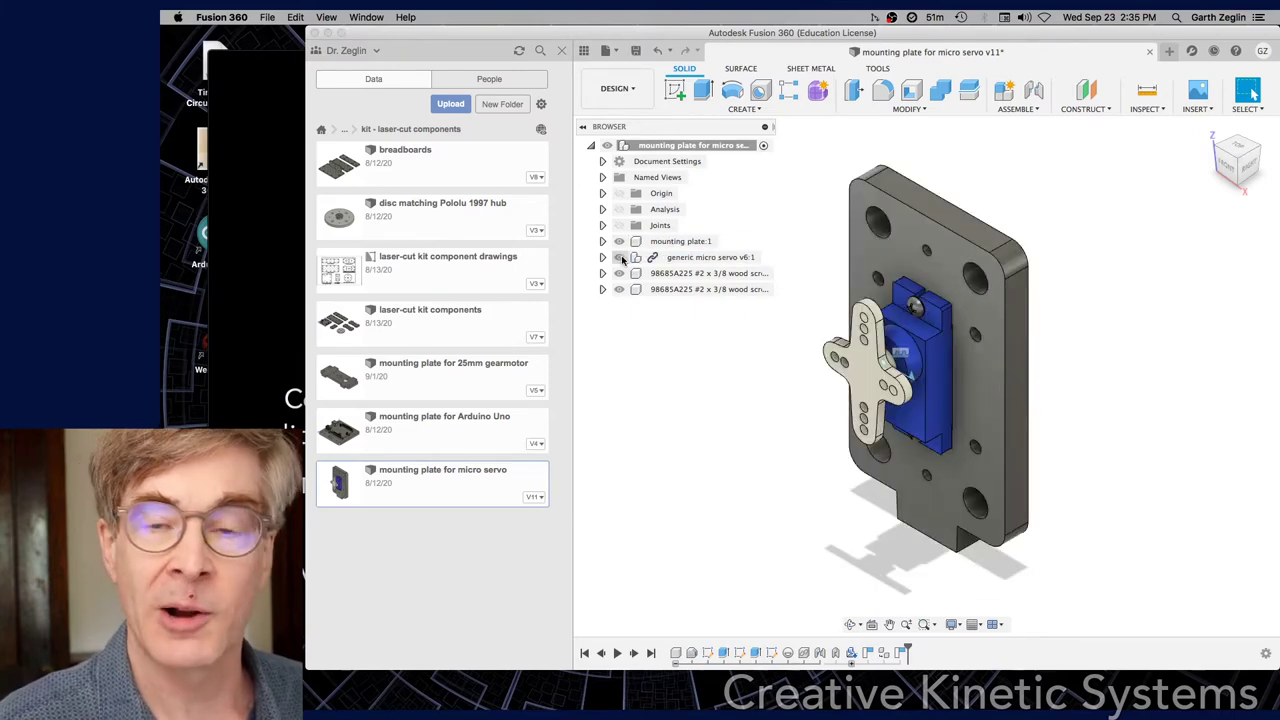
pyautogui.click(619, 274)
pyautogui.click(619, 274)
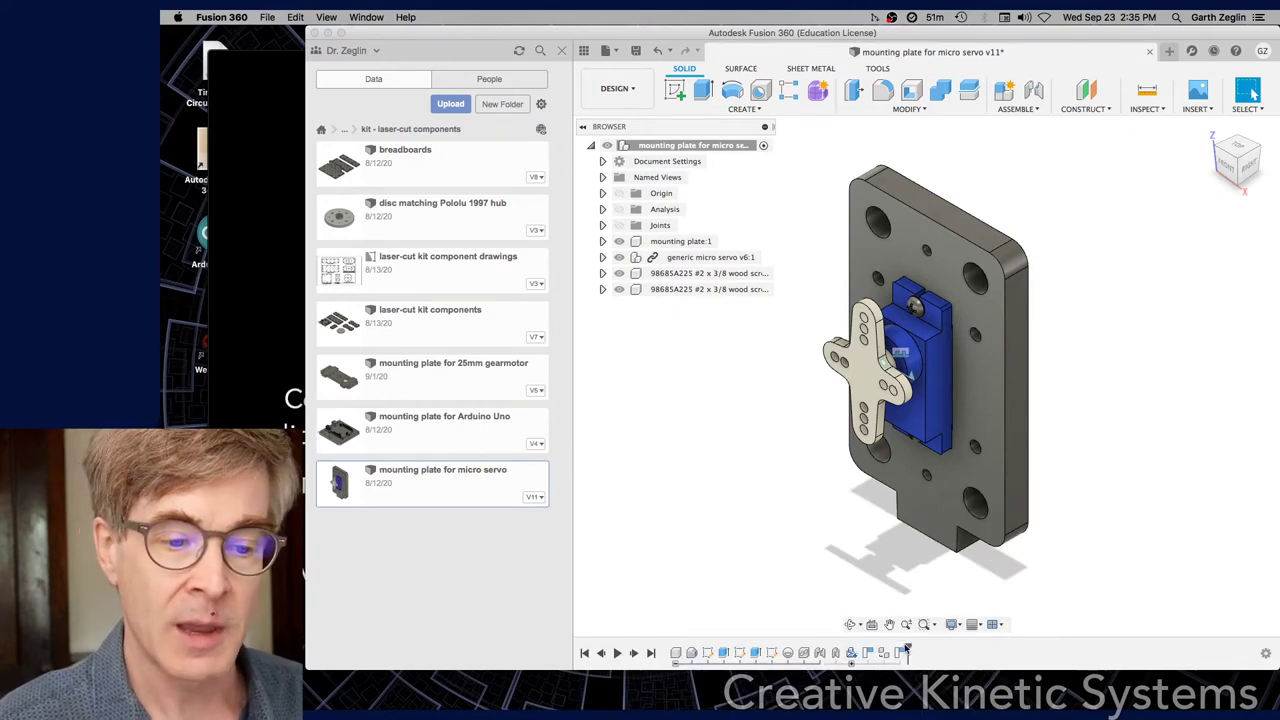
# Roll the timeline to the start, then forward just past the hole feature, showing only the plate.
pyautogui.moveTo(906, 648); pyautogui.dragTo(722, 656)
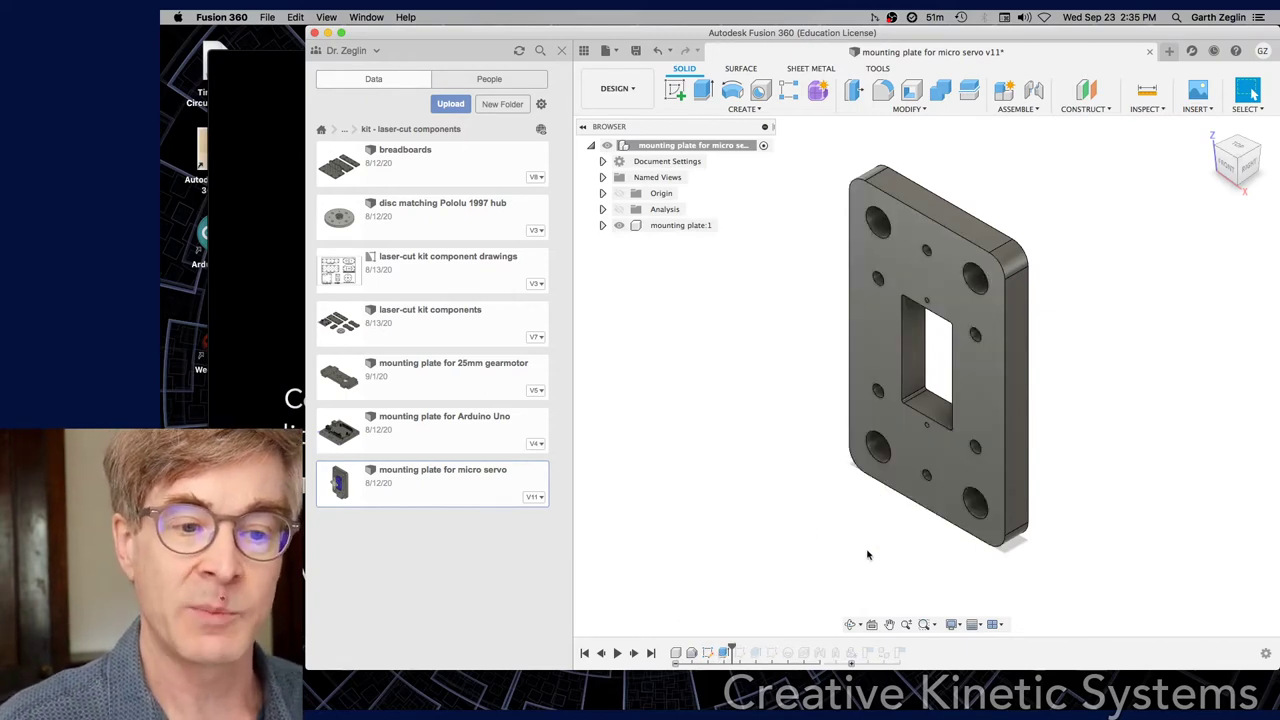
pyautogui.keyDown('shift'); pyautogui.moveTo(868, 555); pyautogui.dragTo(831, 553, button='middle'); pyautogui.keyUp('shift')
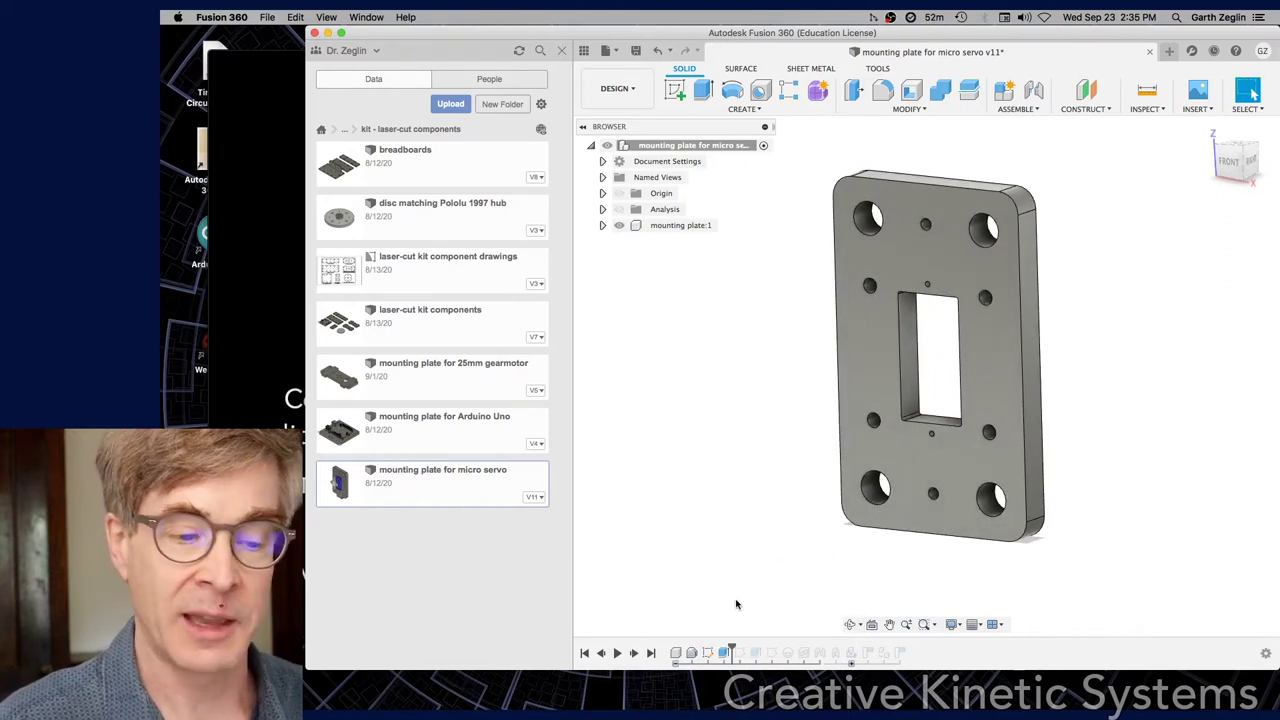
pyautogui.moveTo(731, 651)
pyautogui.mouseDown()
pyautogui.moveTo(680, 650)
pyautogui.moveTo(700, 650)
pyautogui.mouseUp()
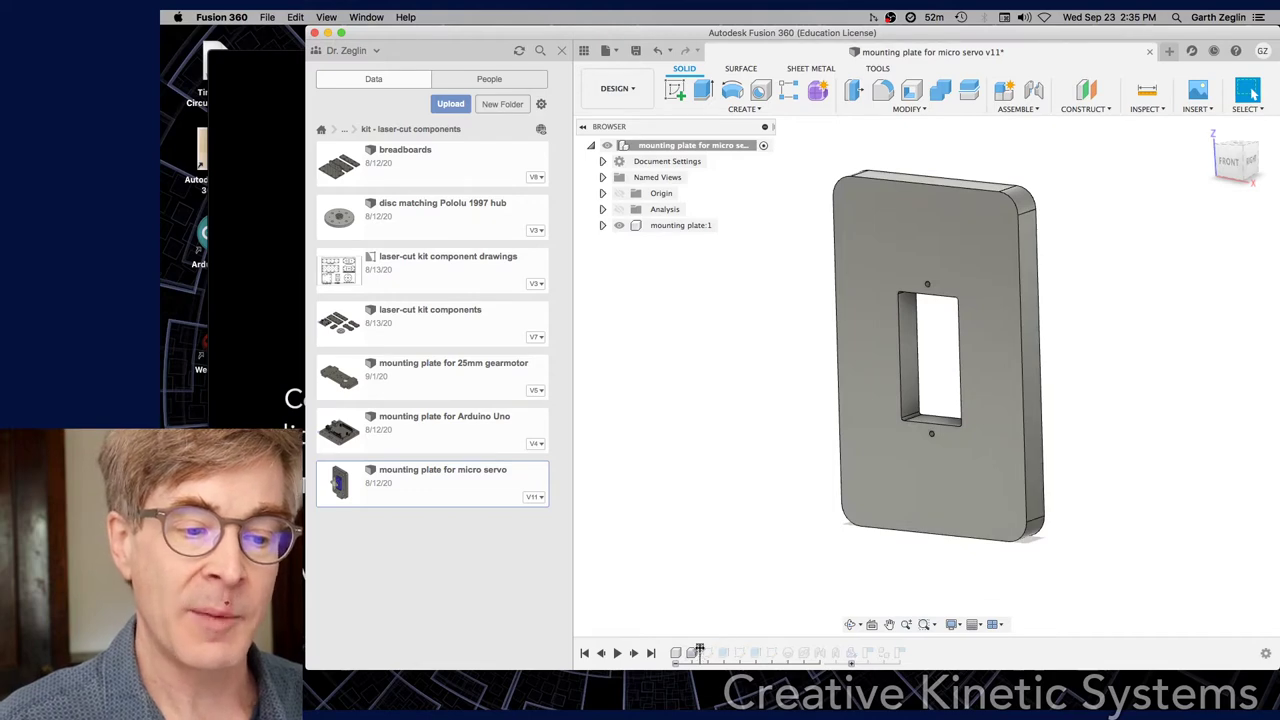
pyautogui.moveTo(700, 650); pyautogui.dragTo(729, 651)
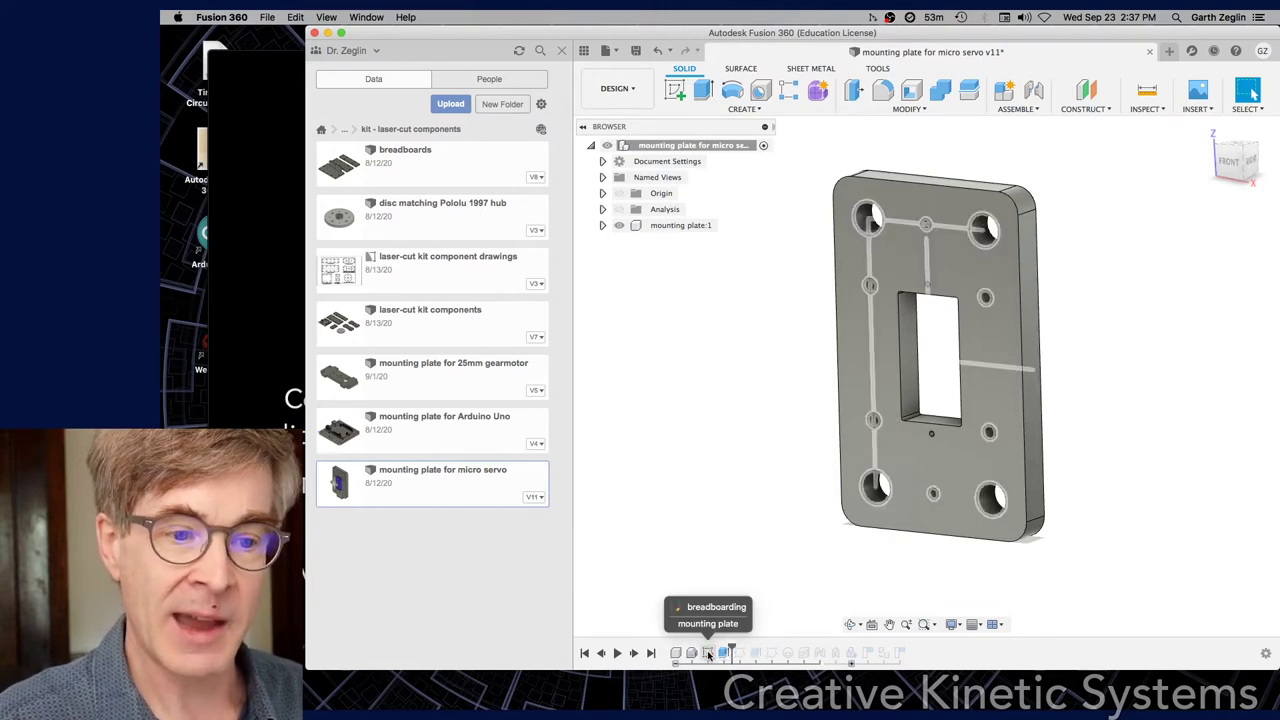
# Start editing the breadboarding sketch from the timeline and tilt to view it in 3D.
pyautogui.rightClick(708, 652)
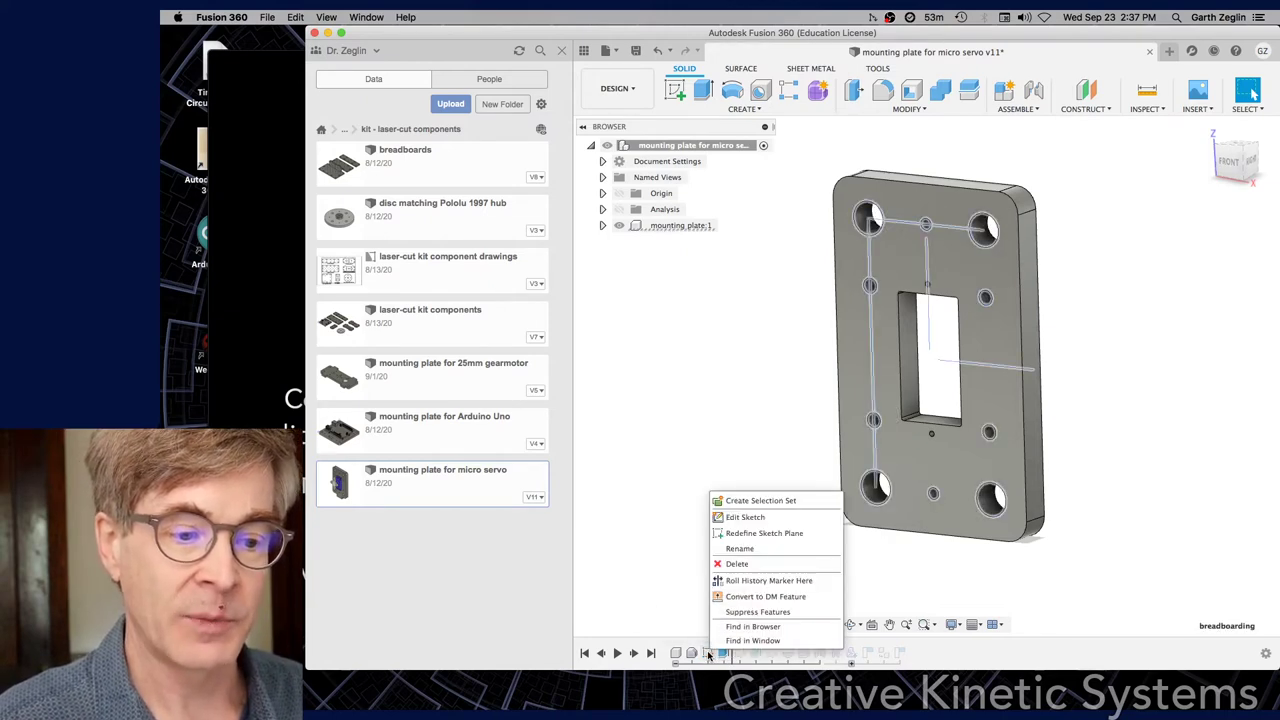
pyautogui.click(749, 516)
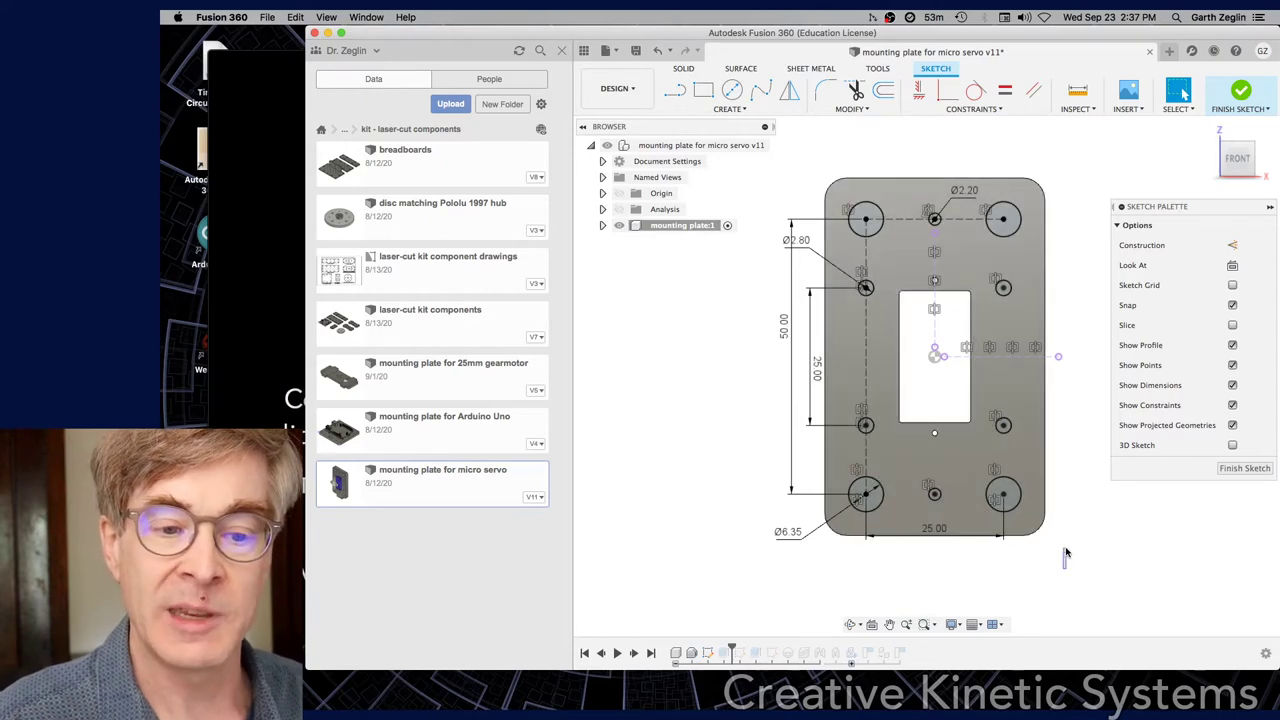
pyautogui.moveTo(1066, 552)
pyautogui.keyDown('shift'); pyautogui.mouseDown(button='middle')
pyautogui.moveTo(1060, 503)
pyautogui.moveTo(1003, 426)
pyautogui.moveTo(972, 447)
pyautogui.moveTo(974, 461)
pyautogui.moveTo(1035, 517)
pyautogui.moveTo(1025, 533)
pyautogui.moveTo(990, 260)
pyautogui.mouseUp(button='middle'); pyautogui.keyUp('shift')
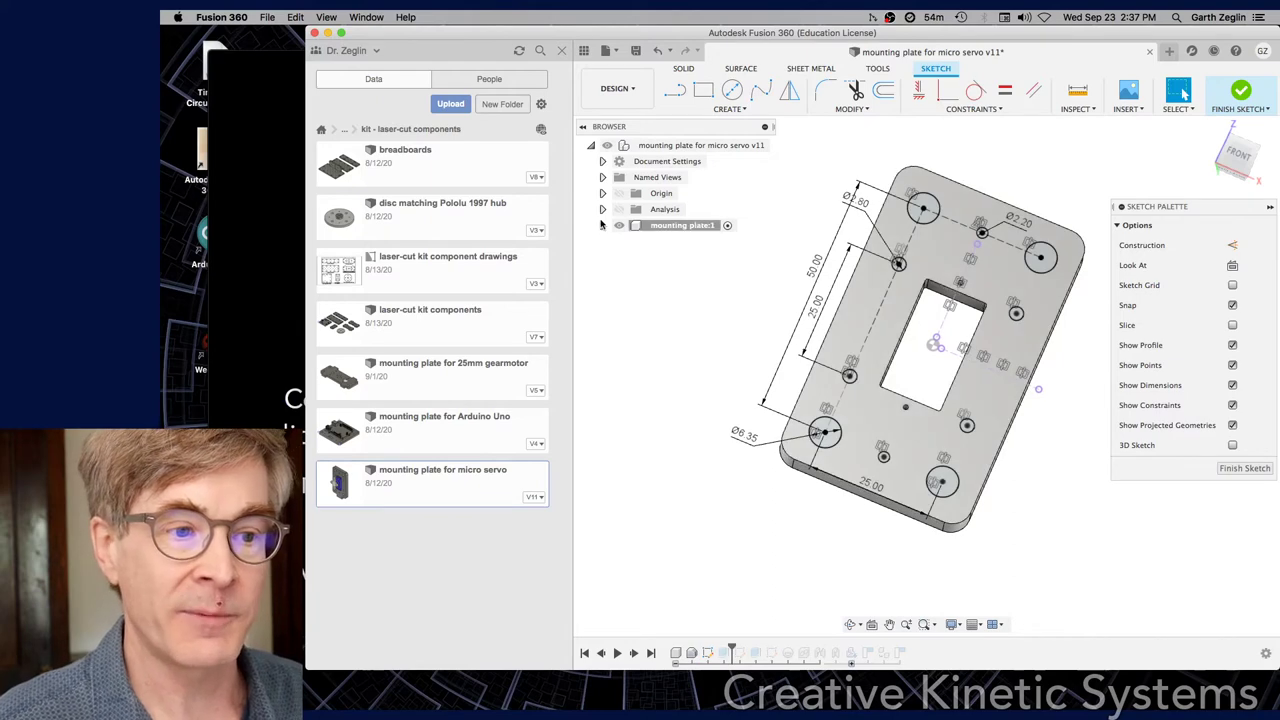
# Hide the mounting plate:1 body and switch to the FRONT view of the sketch.
pyautogui.click(603, 225)
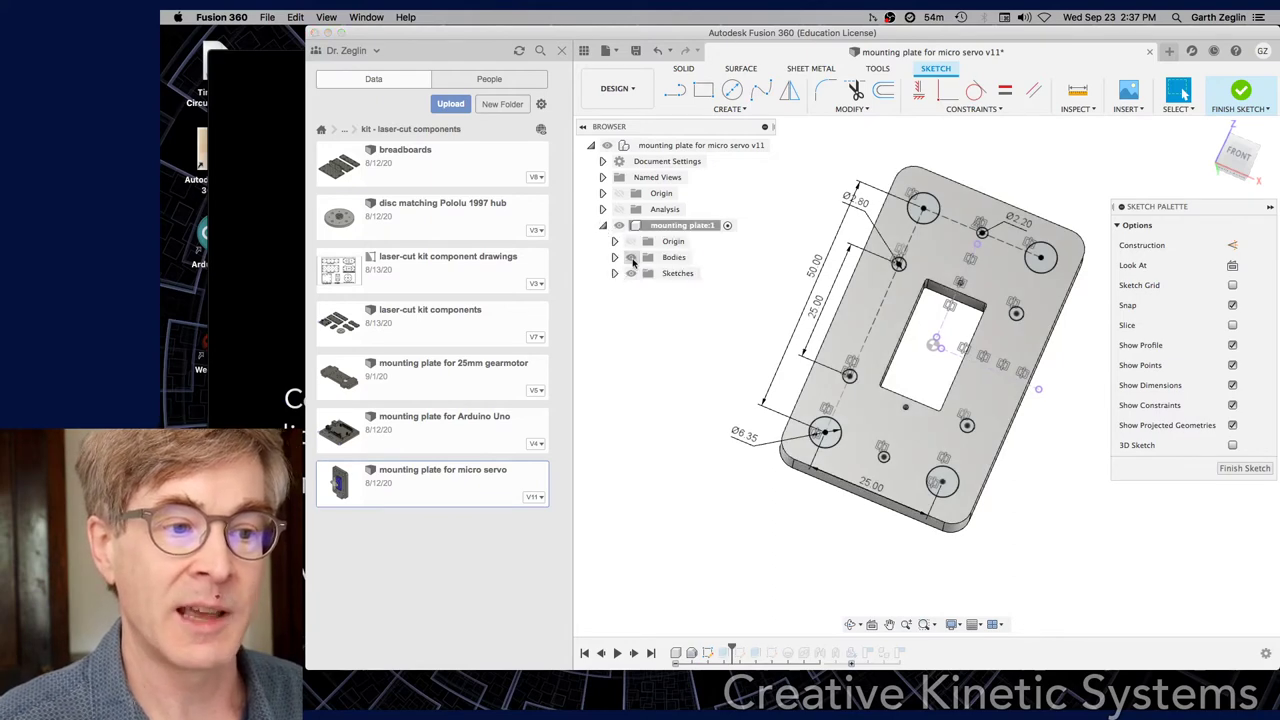
pyautogui.click(631, 258)
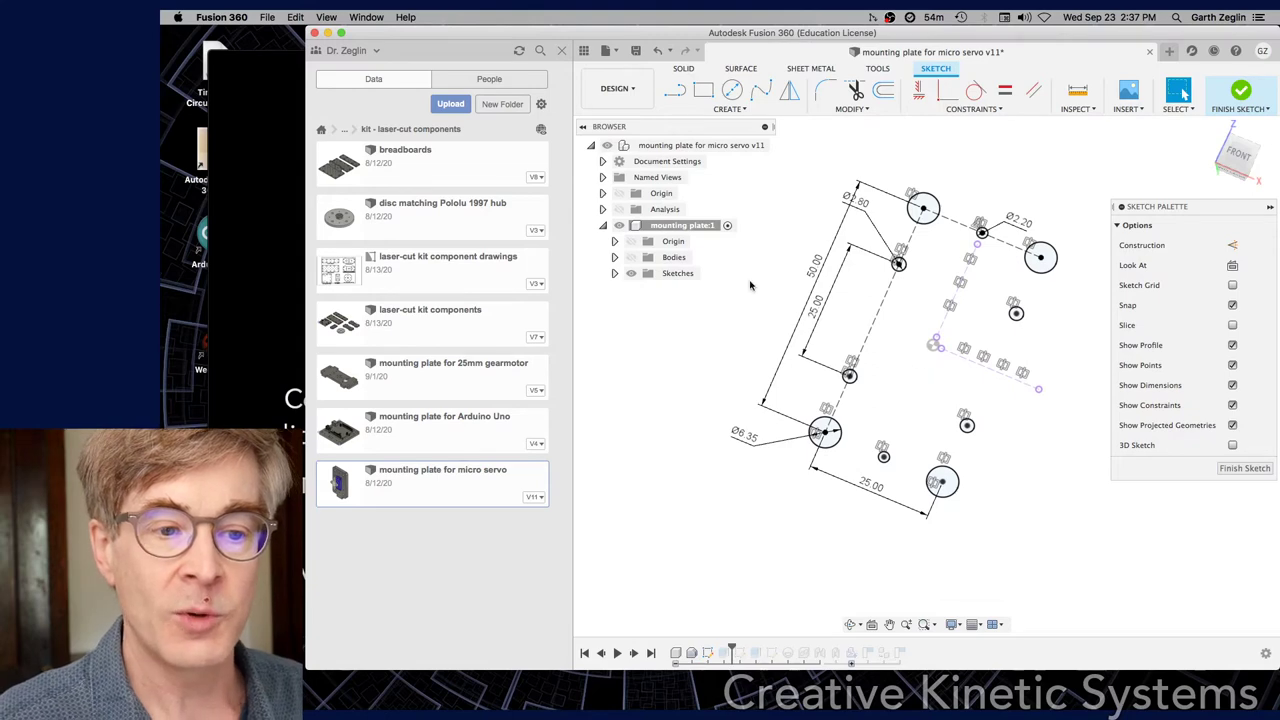
pyautogui.click(1239, 157)
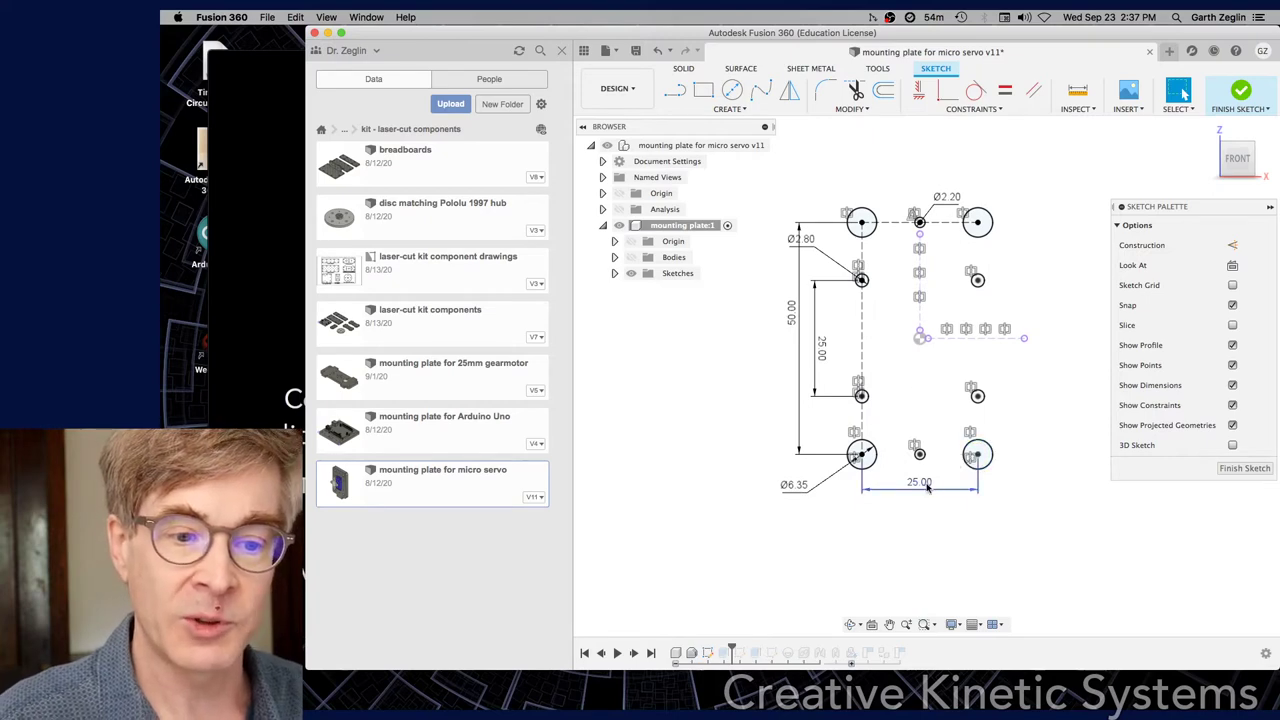
# Change the large mounting hole diameter from Ø6.35 to 8 mm.
pyautogui.scroll(2, 858, 456)
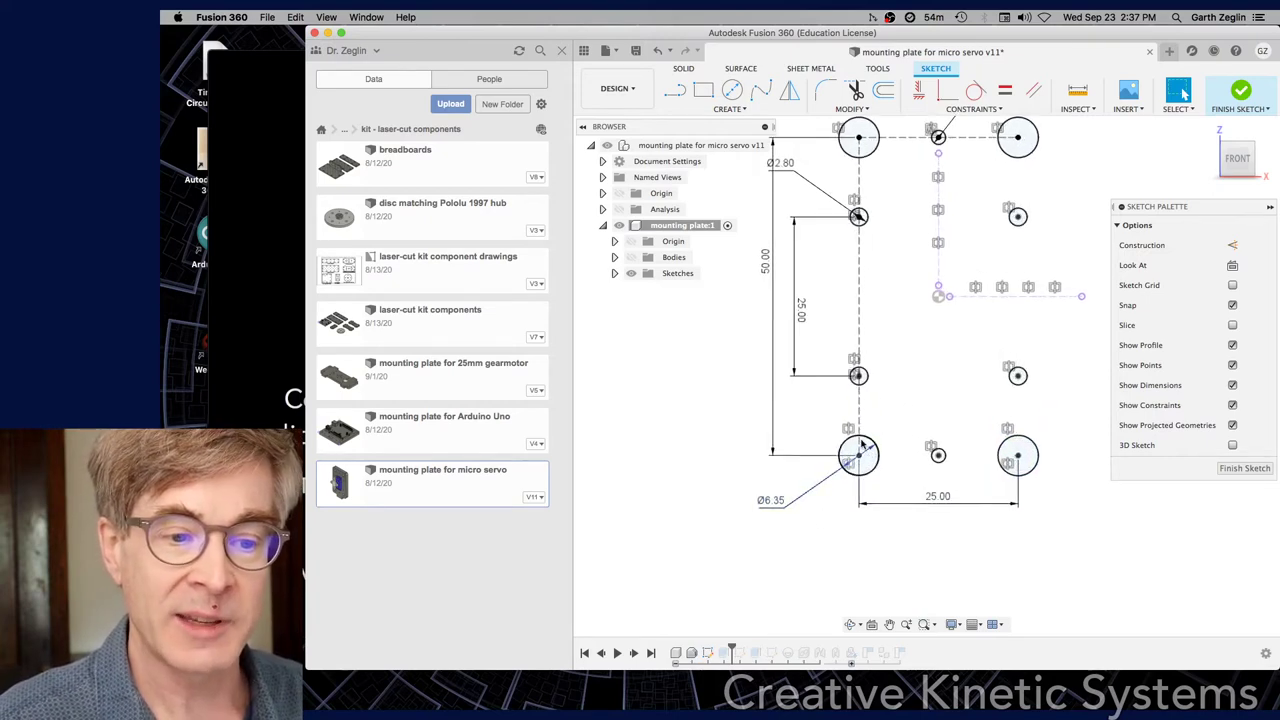
pyautogui.click(850, 476)
pyautogui.click(907, 476)
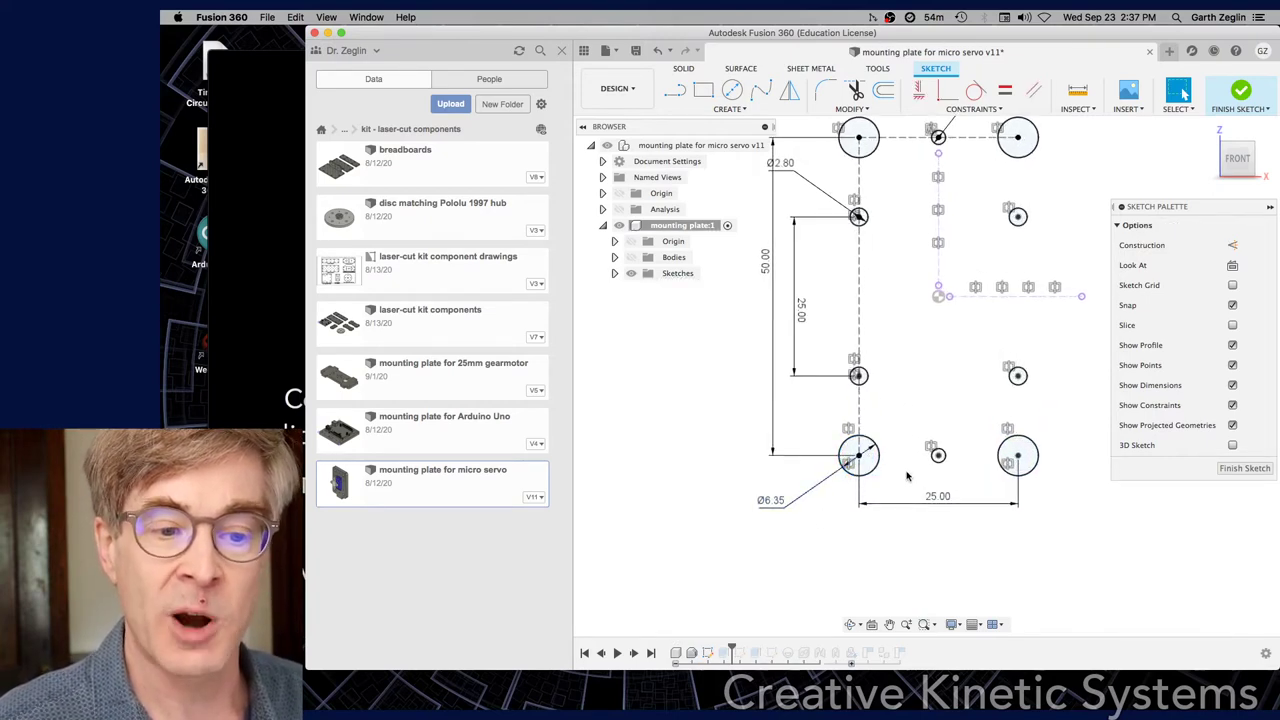
pyautogui.doubleClick(771, 501)
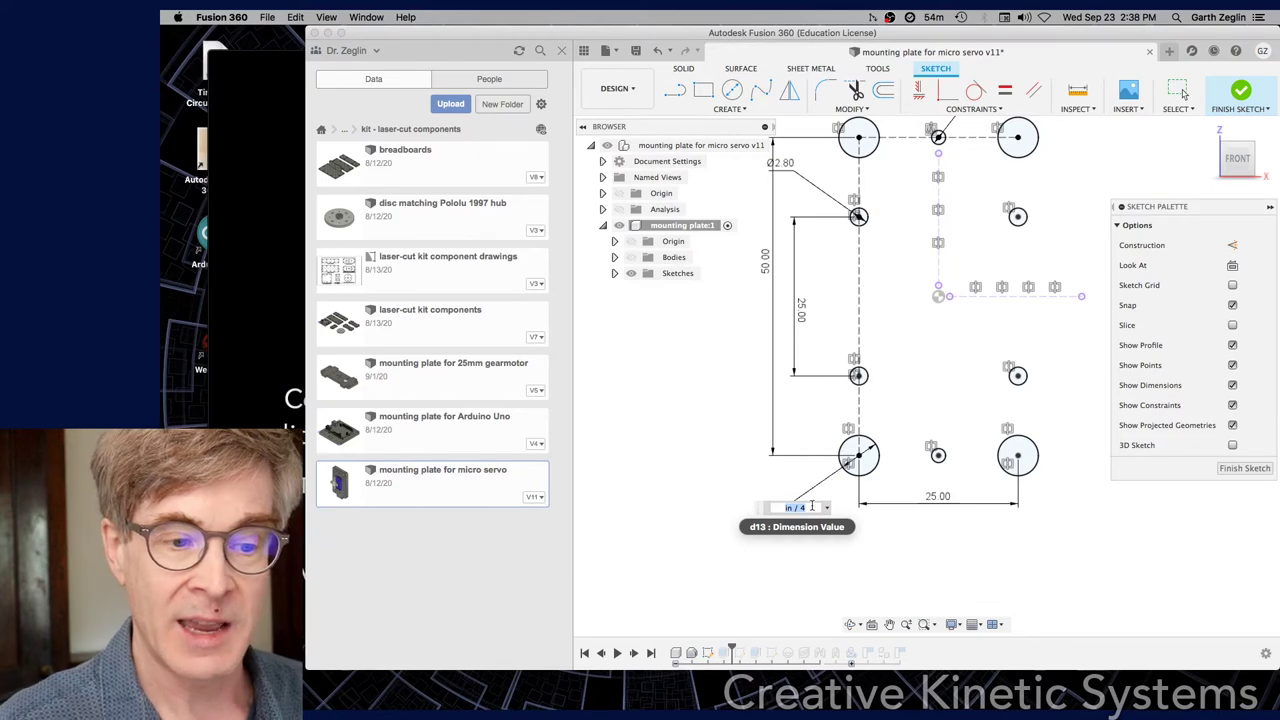
pyautogui.write('8')
pyautogui.press('Return')
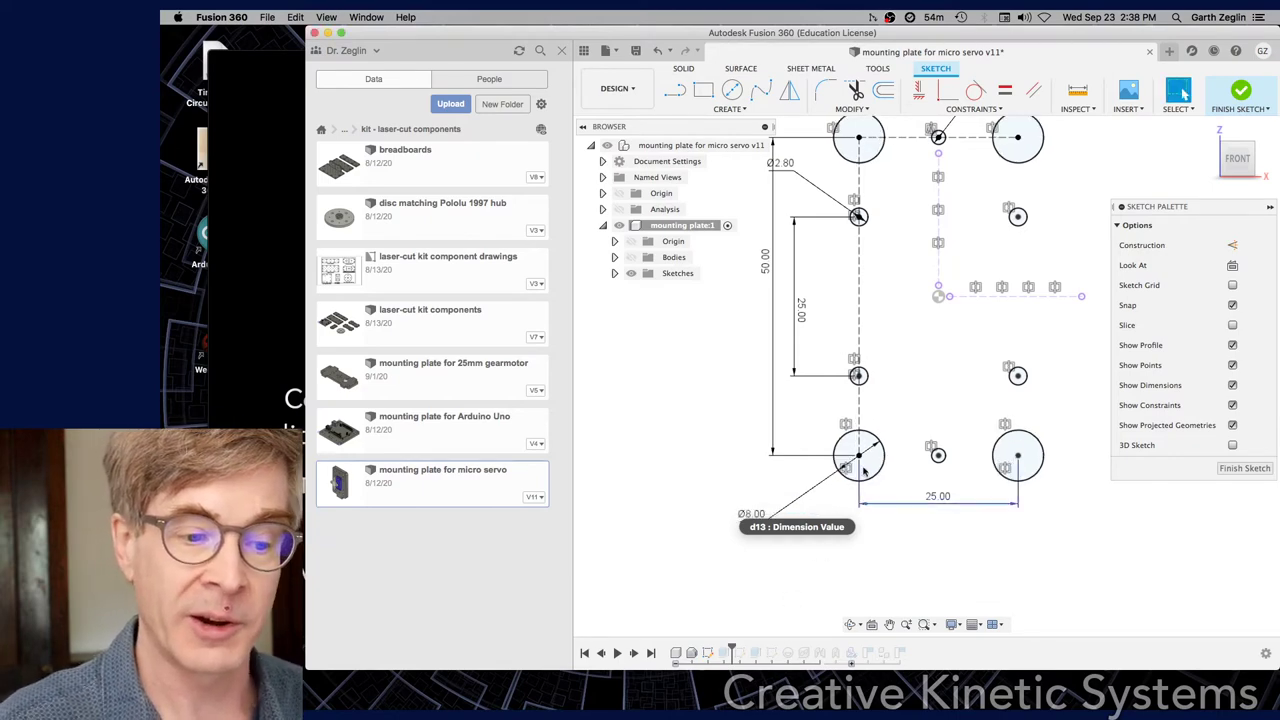
# Finish the sketch, step history forward one feature and show the plate body again.
pyautogui.click(1245, 95)
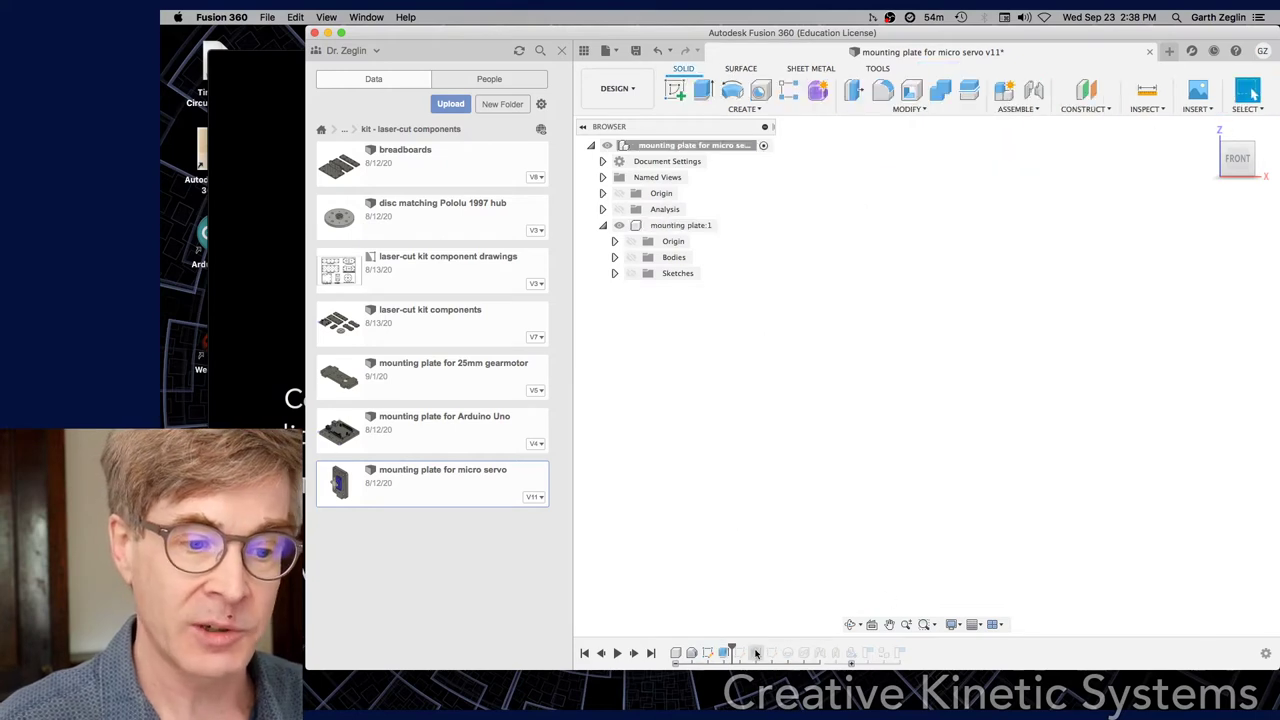
pyautogui.moveTo(744, 645); pyautogui.dragTo(758, 648)
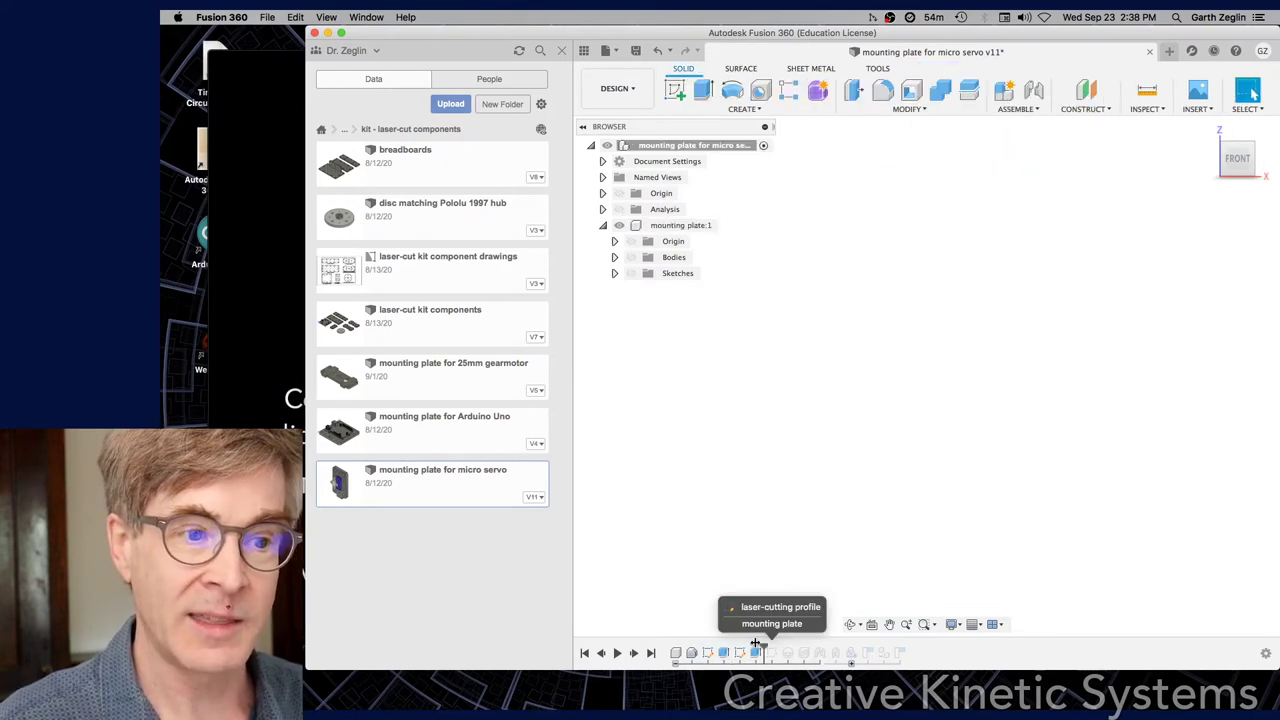
pyautogui.click(631, 257)
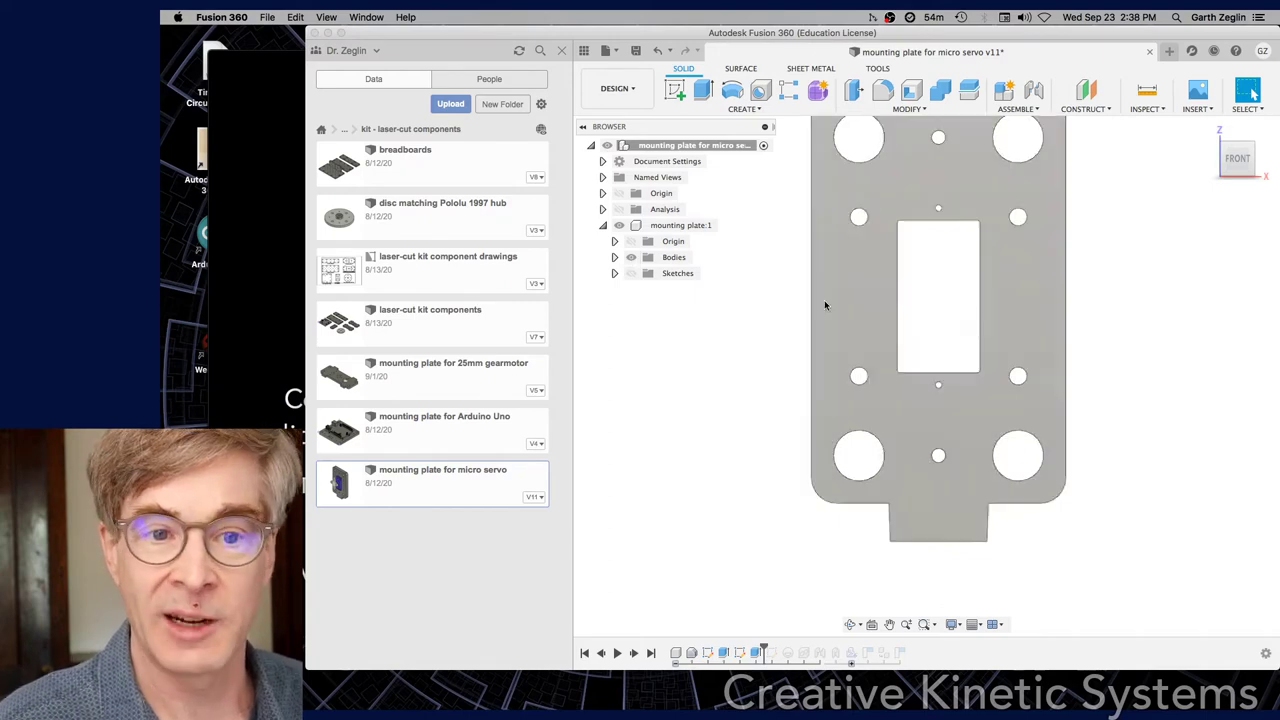
# Close the data panel and reopen the hole sketch for editing.
pyautogui.click(585, 50)
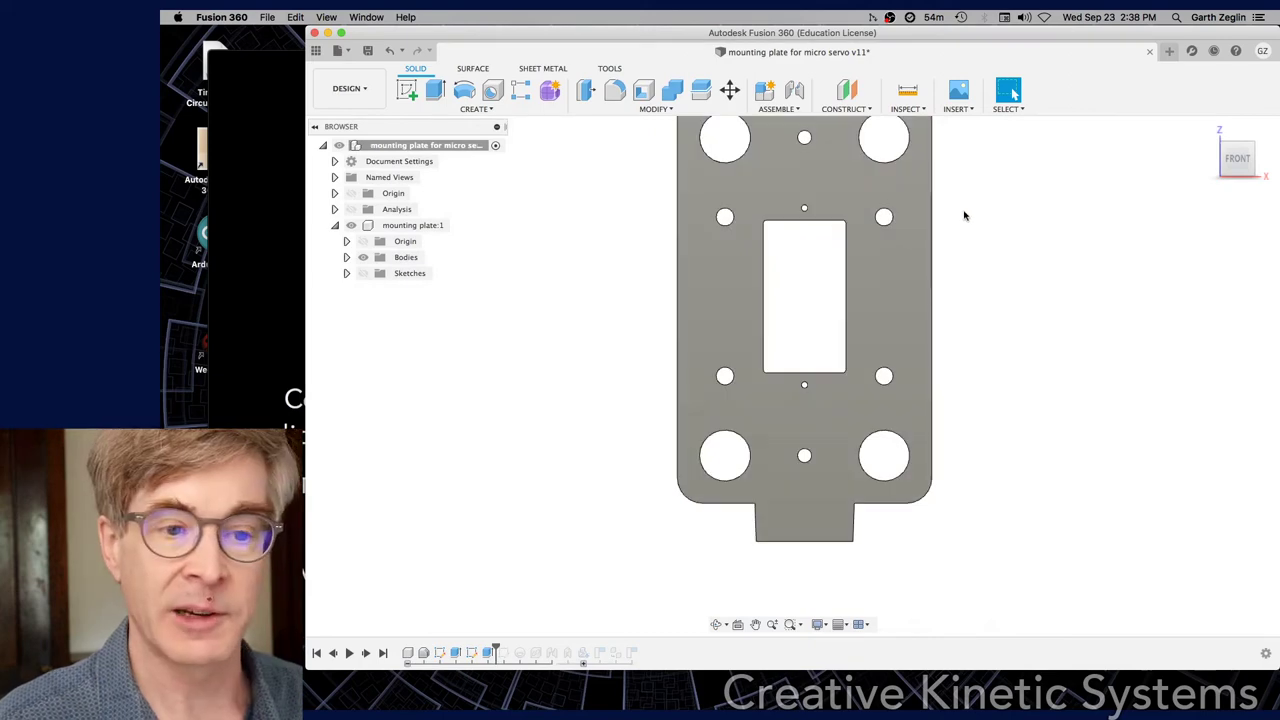
pyautogui.scroll(2, 922, 218)
pyautogui.scroll(-2, 900, 240)
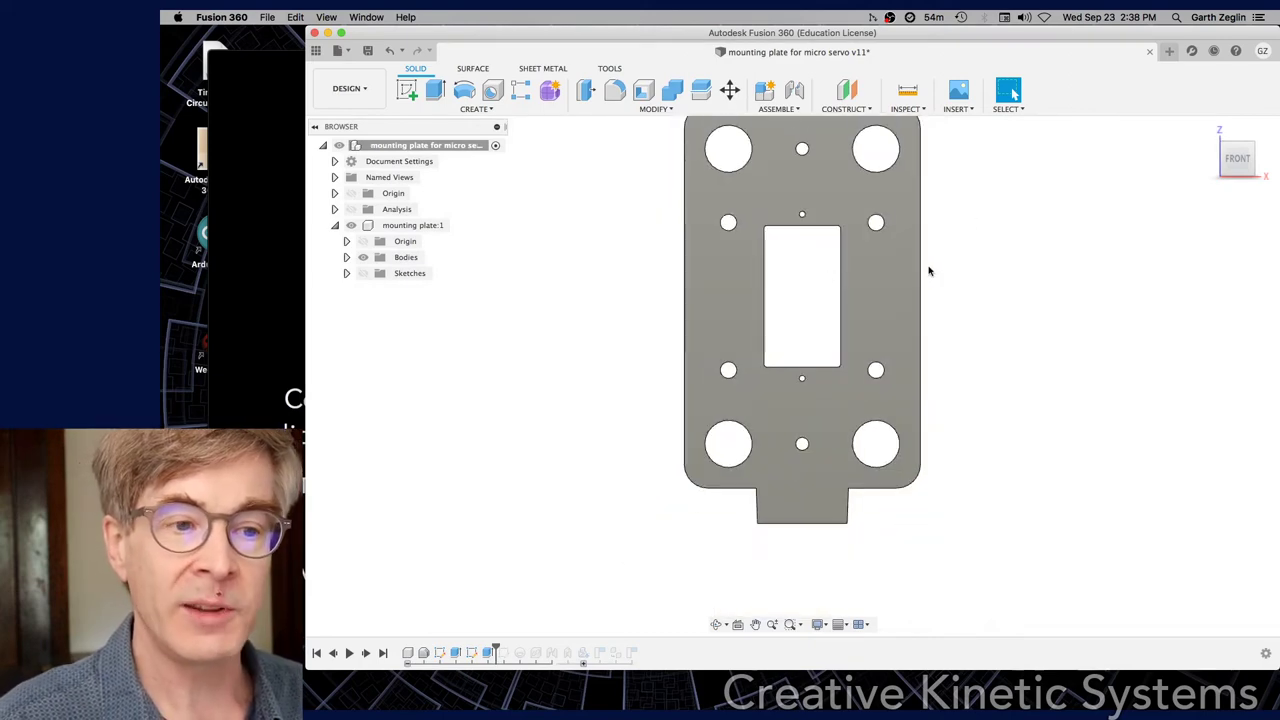
pyautogui.rightClick(440, 652)
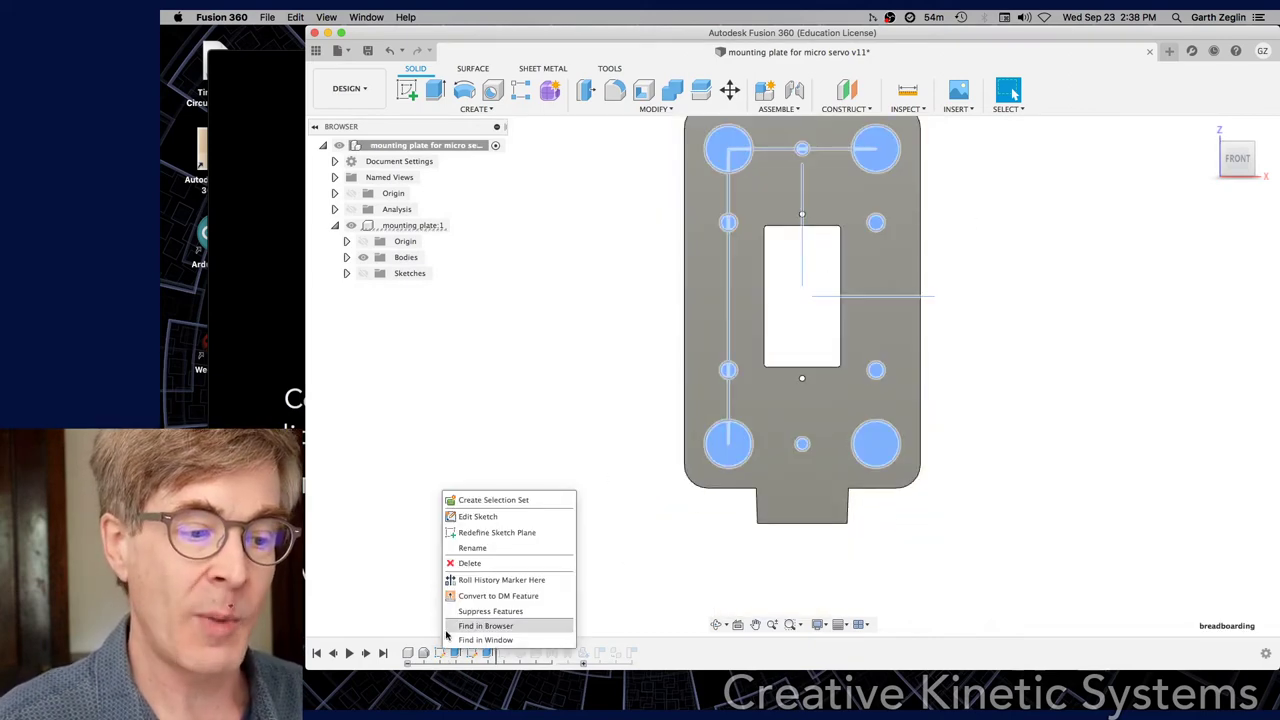
pyautogui.click(470, 515)
# Set the large hole diameter back from Ø8.00 to 6.35 mm.
pyautogui.doubleClick(627, 497)
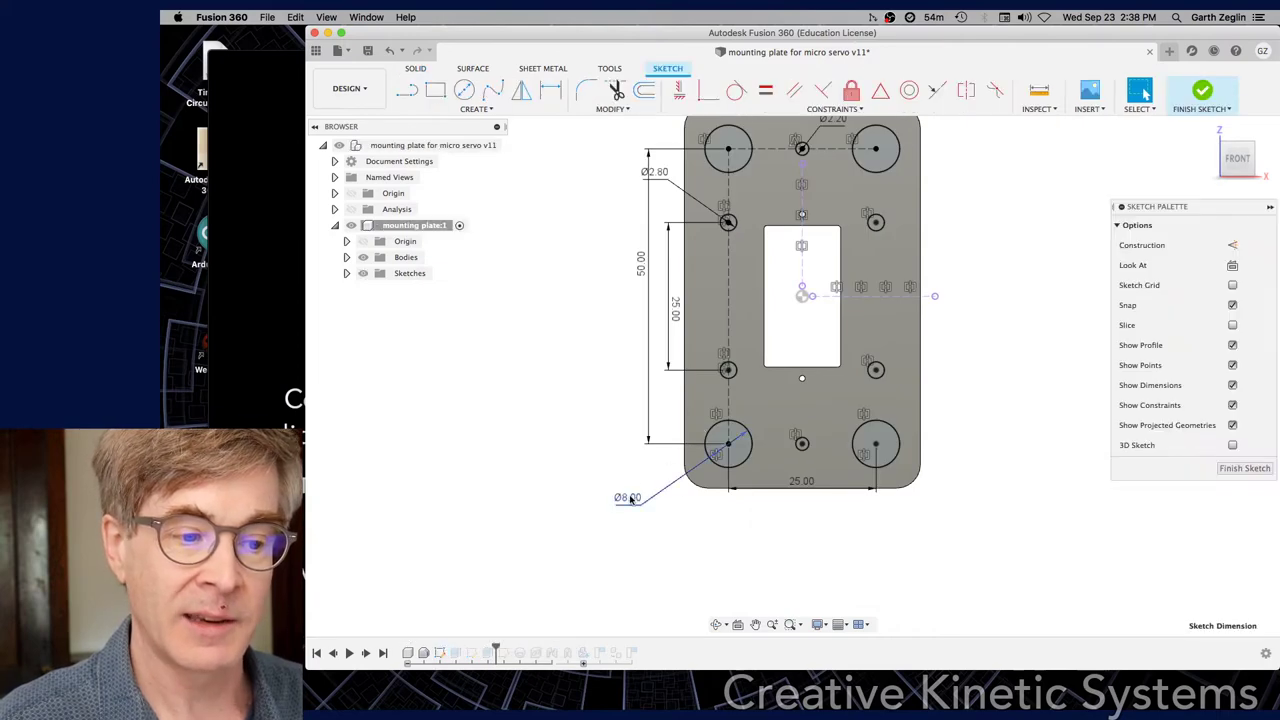
pyautogui.write('6.35')
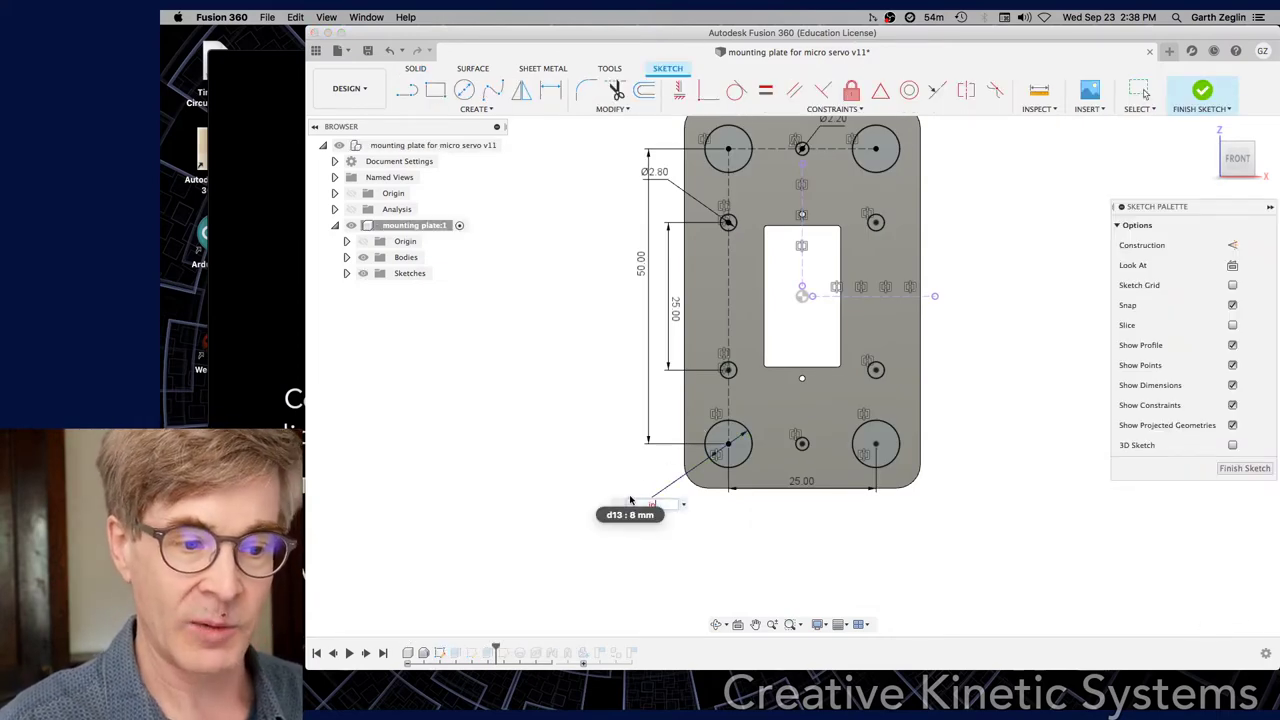
pyautogui.press('Return')
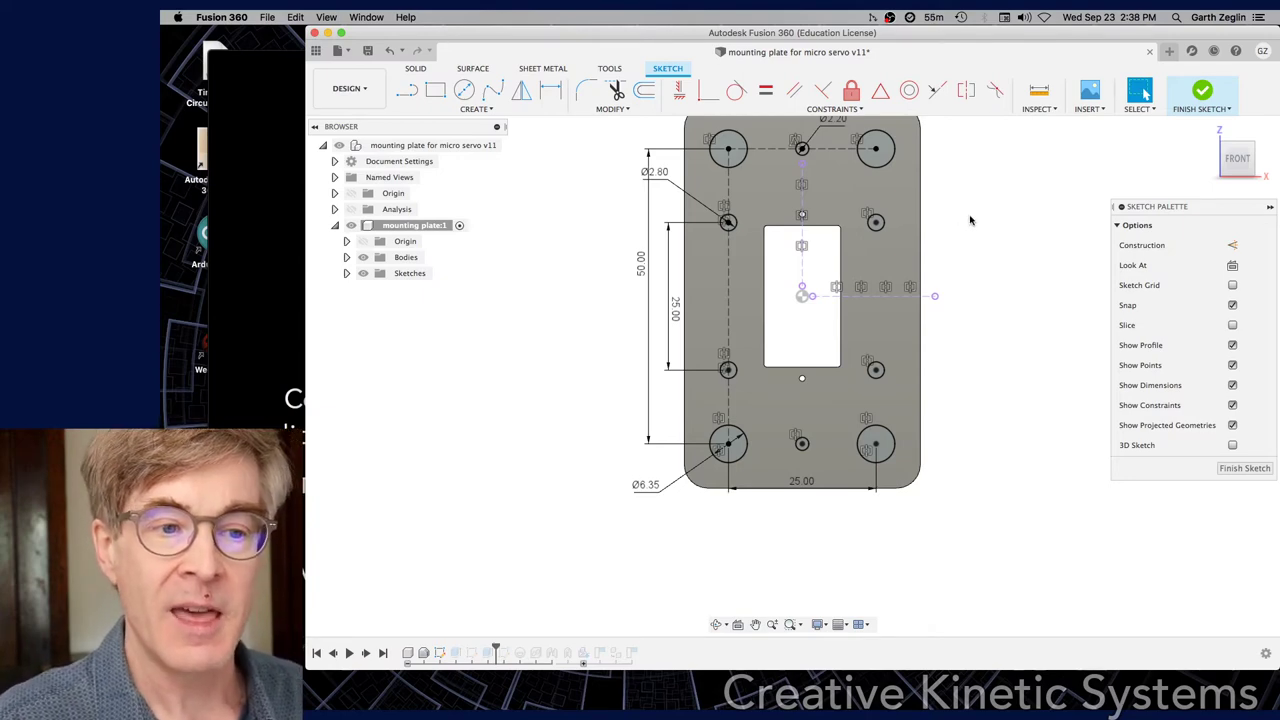
pyautogui.moveTo(967, 214); pyautogui.dragTo(980, 266, button='middle')
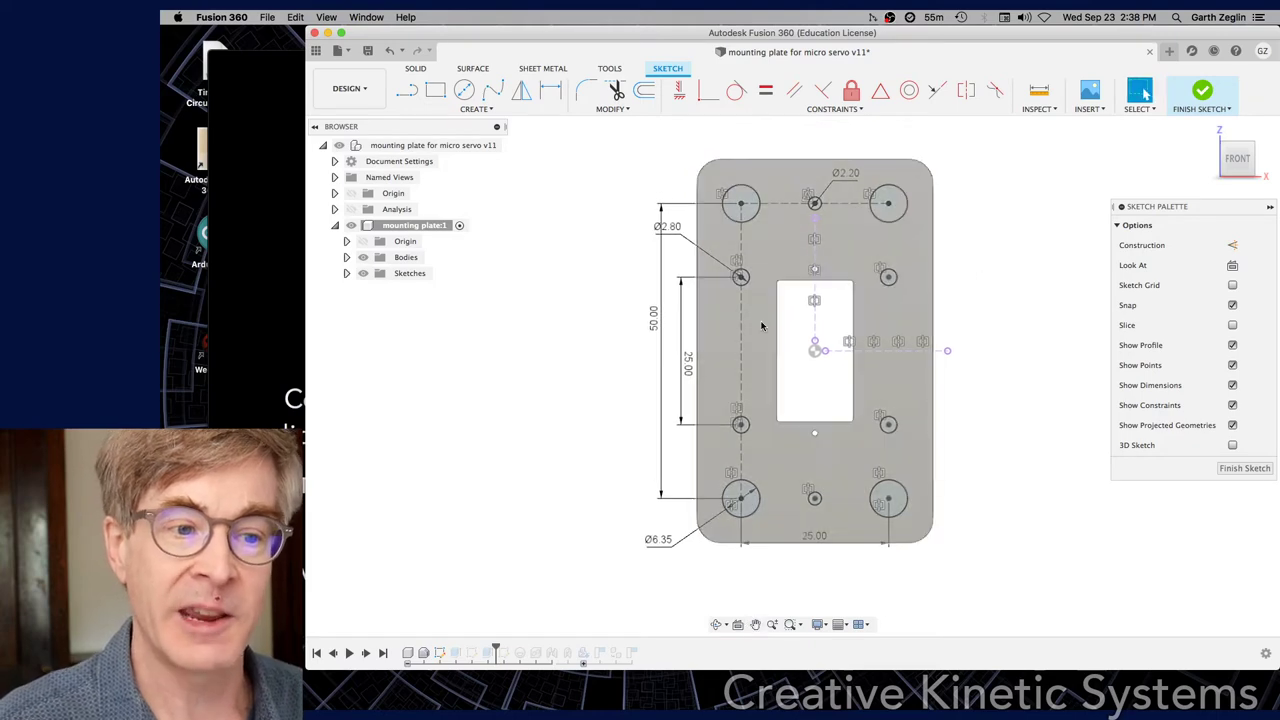
pyautogui.scroll(3, 816, 352)
pyautogui.scroll(-3, 820, 335)
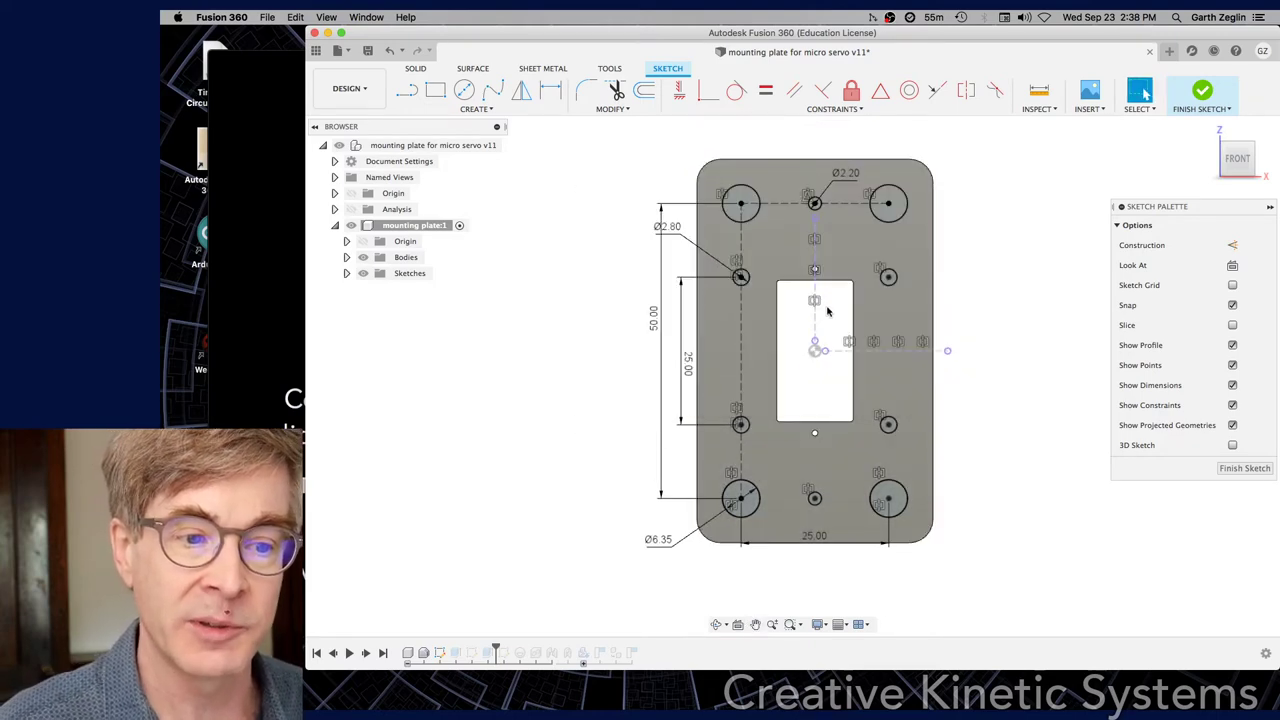
pyautogui.scroll(-1, 816, 305)
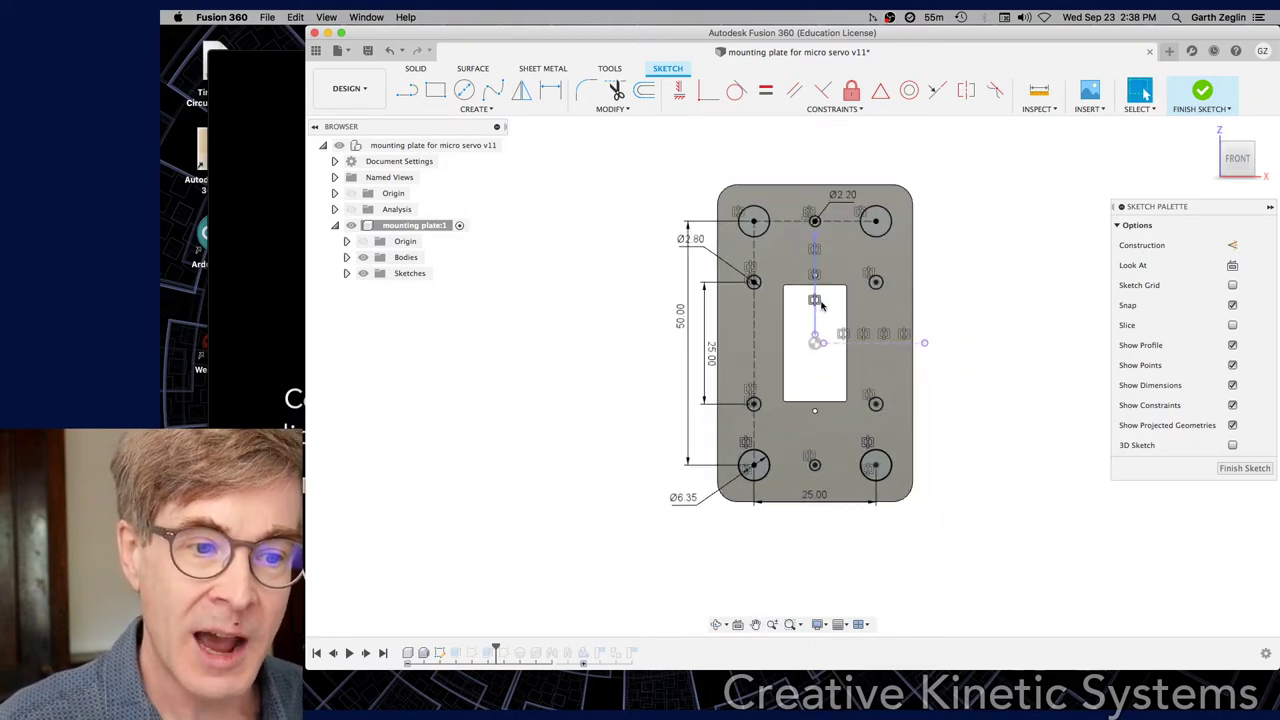
pyautogui.scroll(2, 816, 302)
pyautogui.scroll(2, 815, 310)
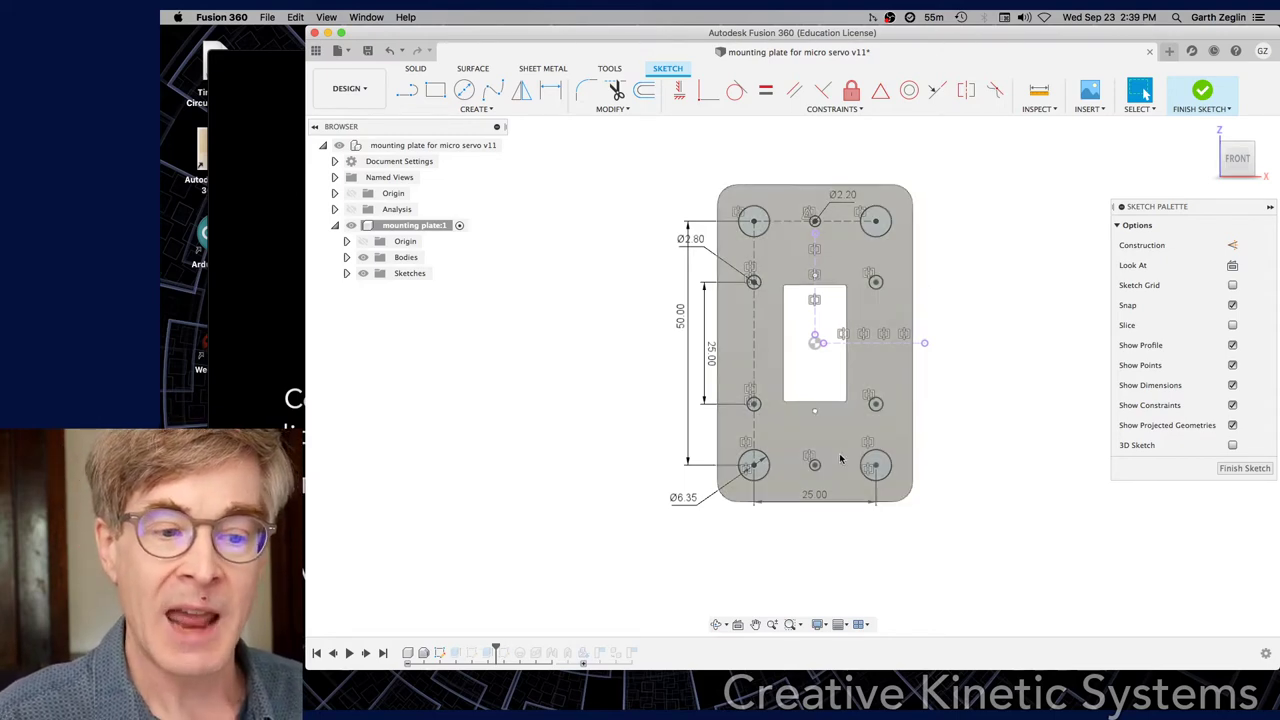
# Move the 25.00 spacing dimension below the plate and change it to 20 mm.
pyautogui.moveTo(812, 503); pyautogui.dragTo(813, 536)
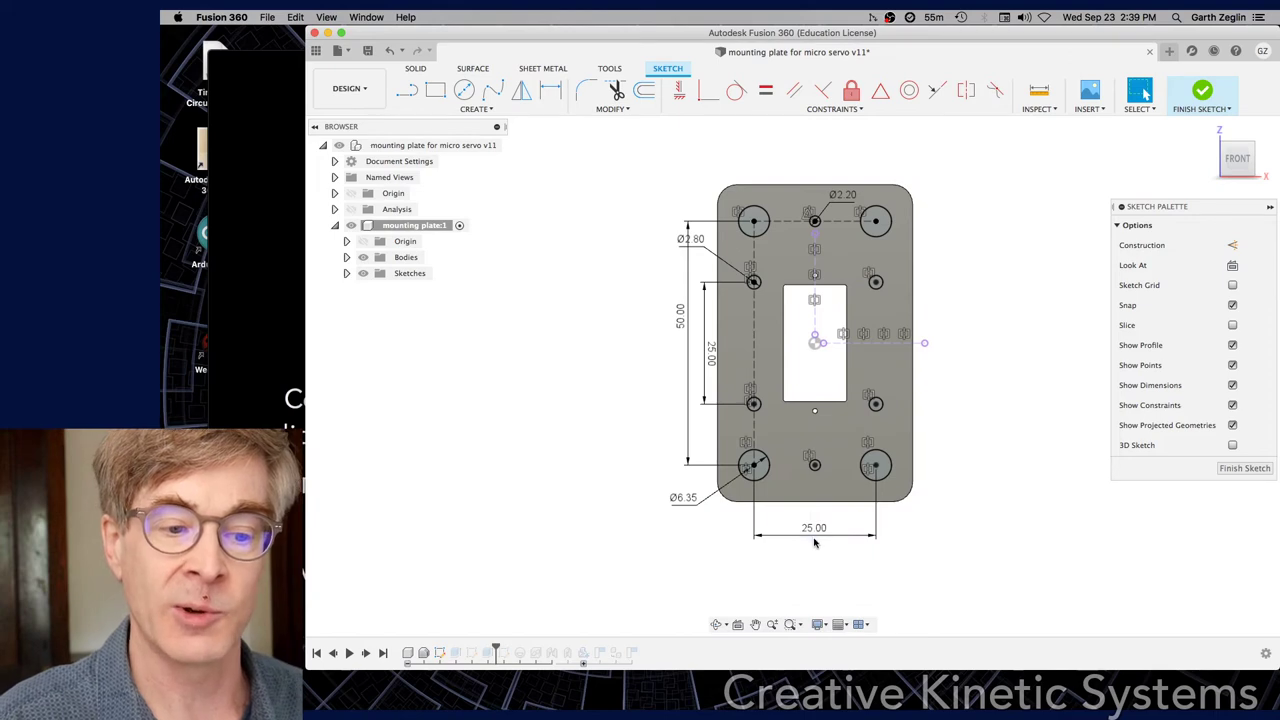
pyautogui.doubleClick(812, 535)
pyautogui.write('20')
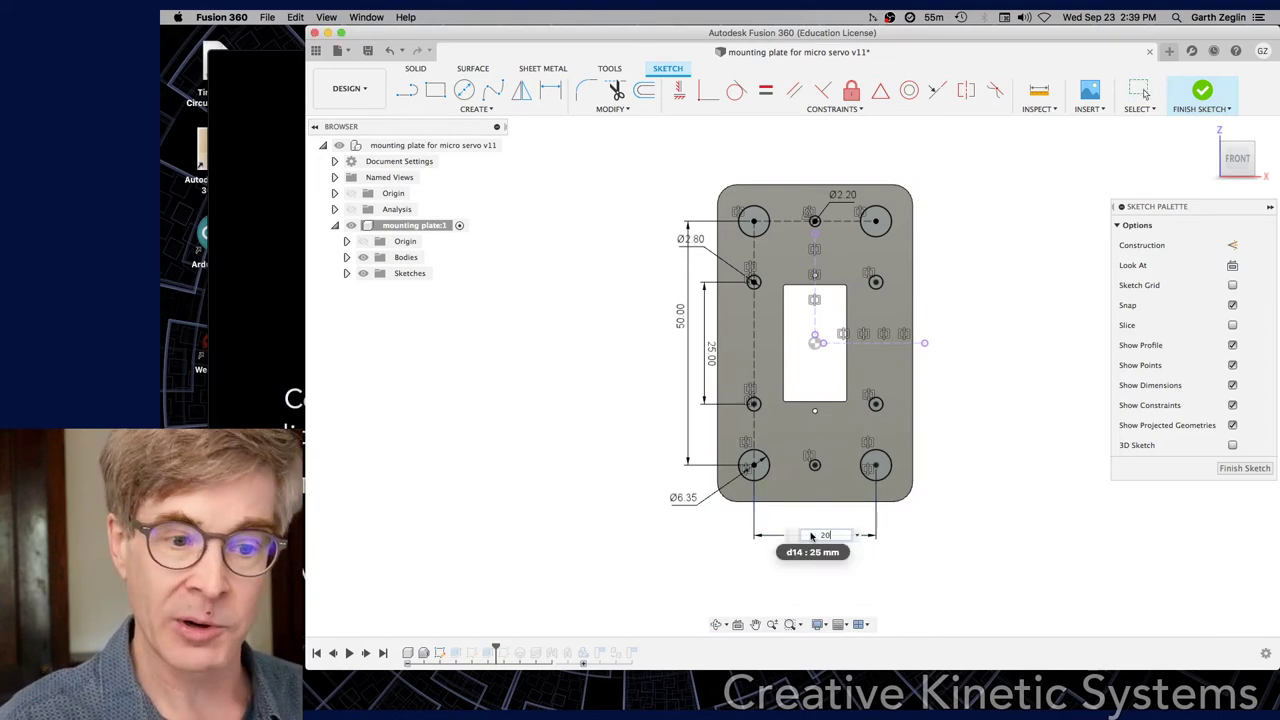
pyautogui.press('Return')
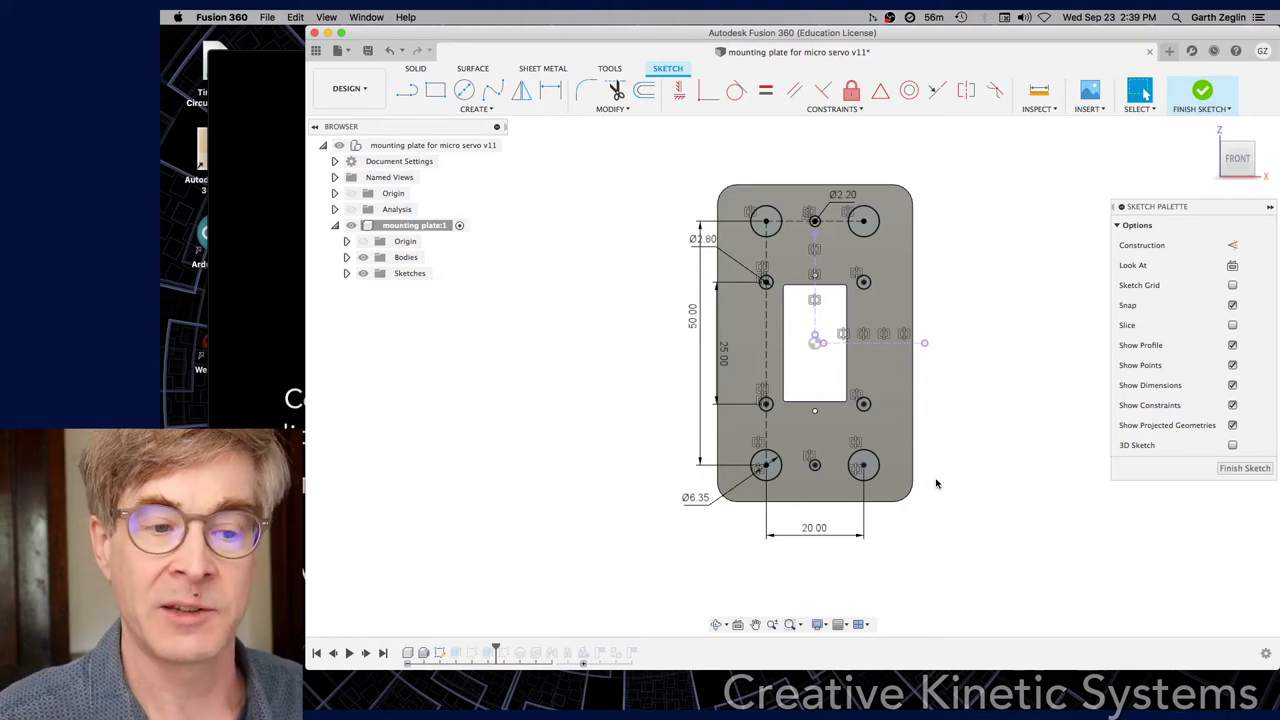
# Restore the hole spacing from 20 to 25 mm.
pyautogui.doubleClick(806, 531)
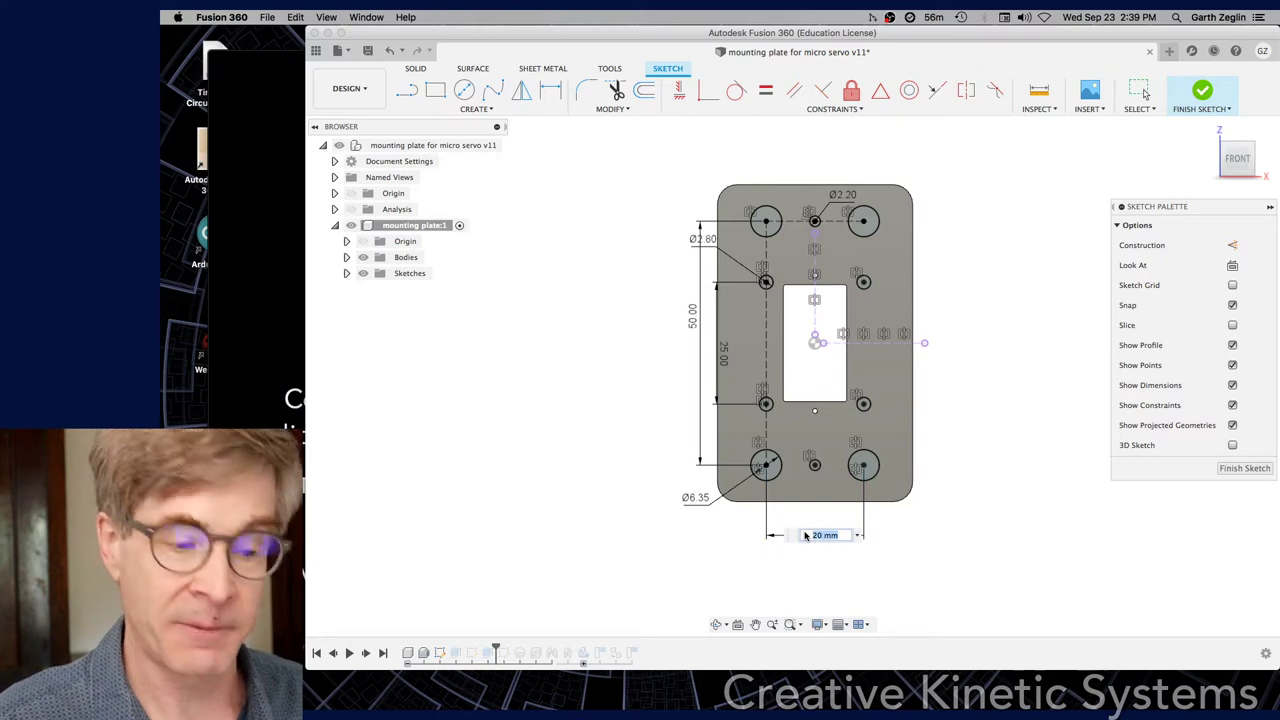
pyautogui.write('25')
pyautogui.press('Return')
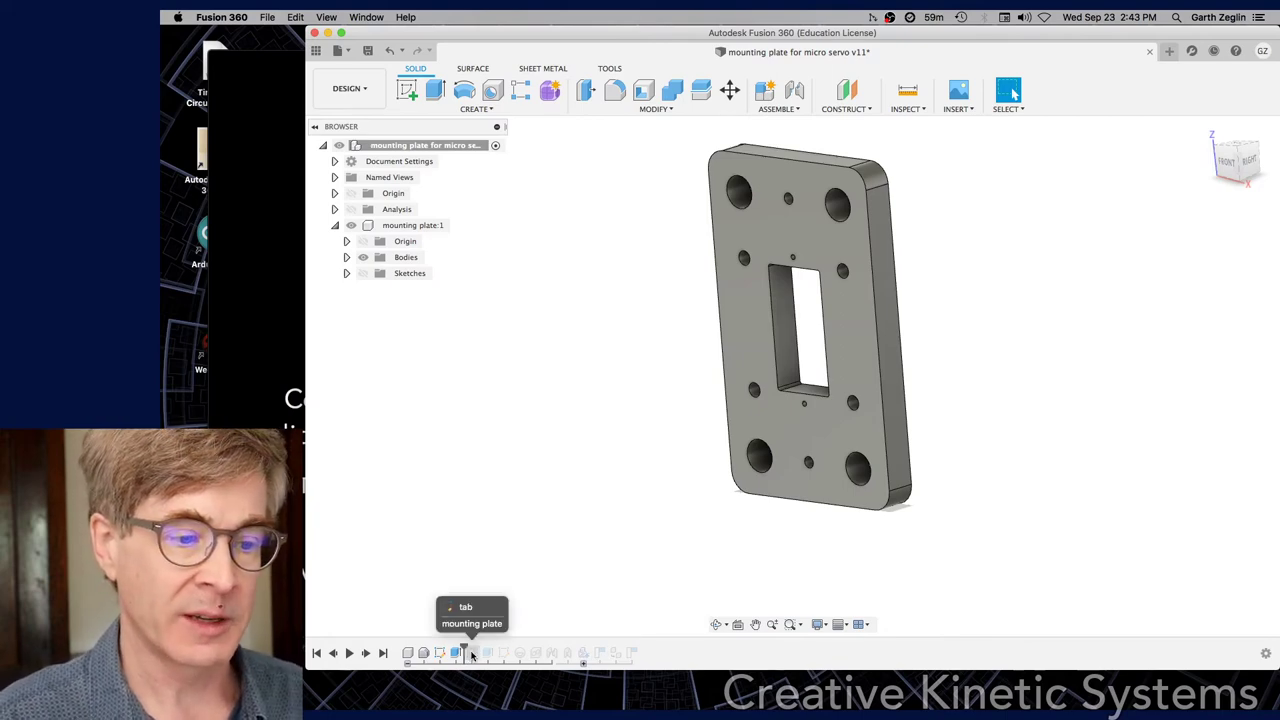
# Advance history past the tab extrude, highlighting the tab, then past the Joint Origin.
pyautogui.moveTo(457, 651); pyautogui.dragTo(490, 652)
pyautogui.click(472, 655)
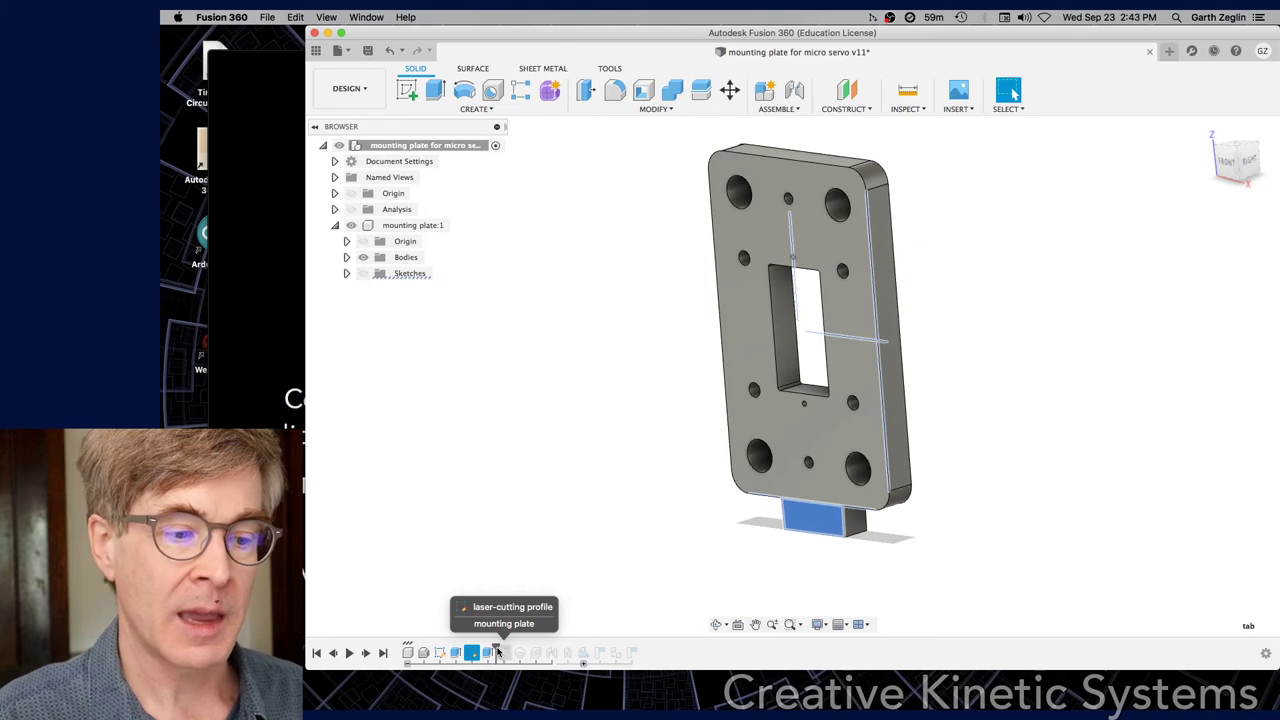
pyautogui.moveTo(505, 648); pyautogui.dragTo(541, 650)
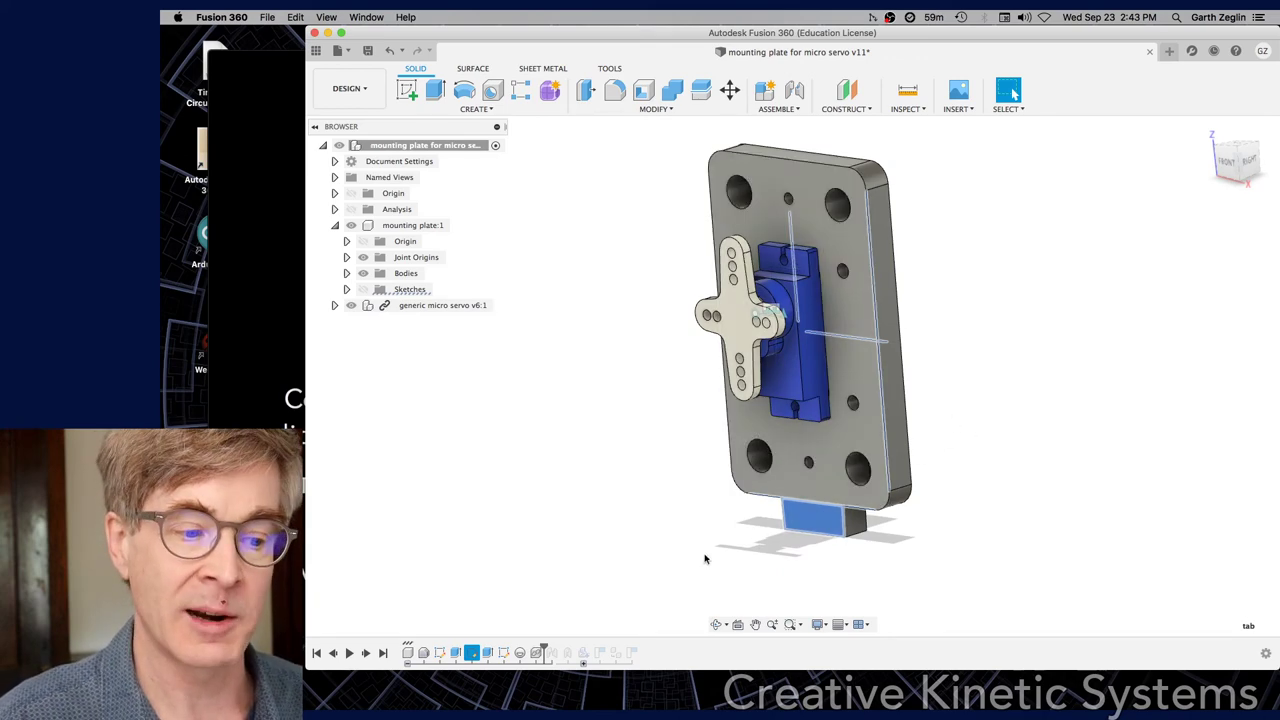
pyautogui.keyDown('shift'); pyautogui.moveTo(1036, 376); pyautogui.dragTo(914, 360, button='middle'); pyautogui.keyUp('shift')
pyautogui.scroll(3, 791, 328)
pyautogui.keyDown('shift'); pyautogui.moveTo(791, 328); pyautogui.dragTo(980, 332, button='middle'); pyautogui.keyUp('shift')
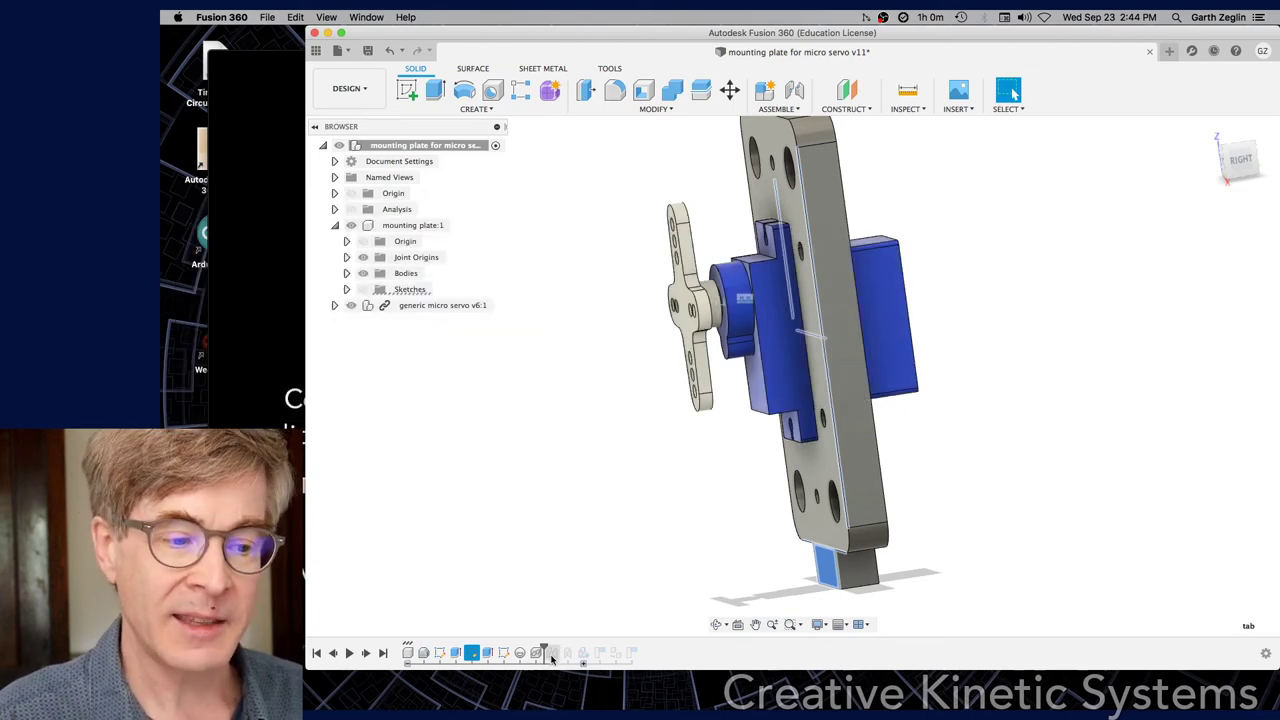
# Advance the timeline past the Rigid1 joint and the first wood screw.
pyautogui.moveTo(547, 650); pyautogui.dragTo(557, 651)
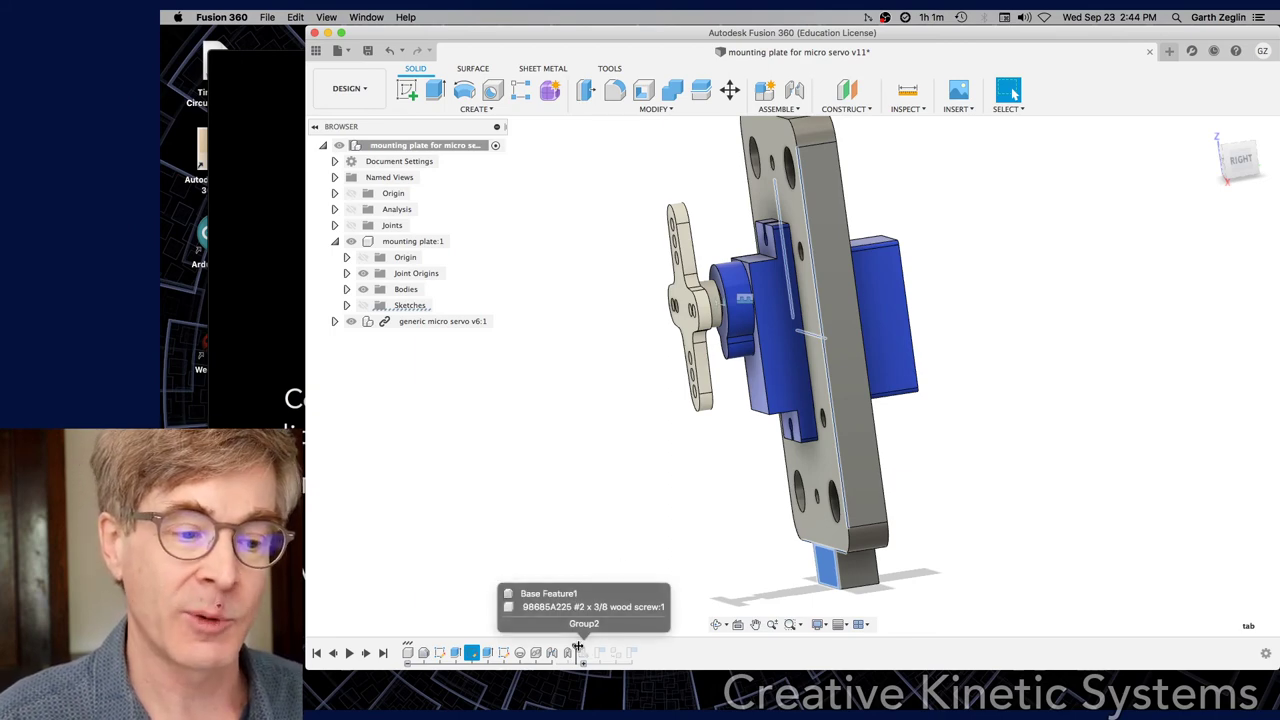
# Roll history to the end, highlight both #2 x 3/8 wood screws, and orbit to a front view.
pyautogui.moveTo(590, 646); pyautogui.dragTo(636, 648)
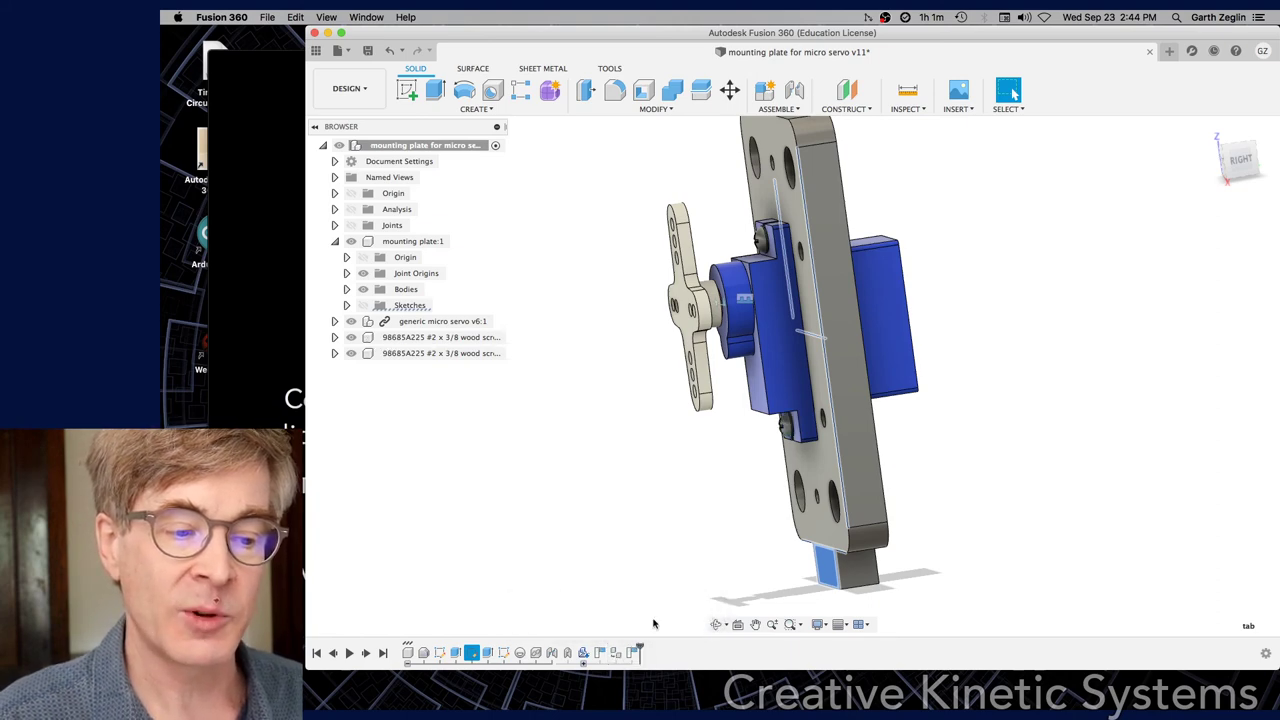
pyautogui.click(584, 654)
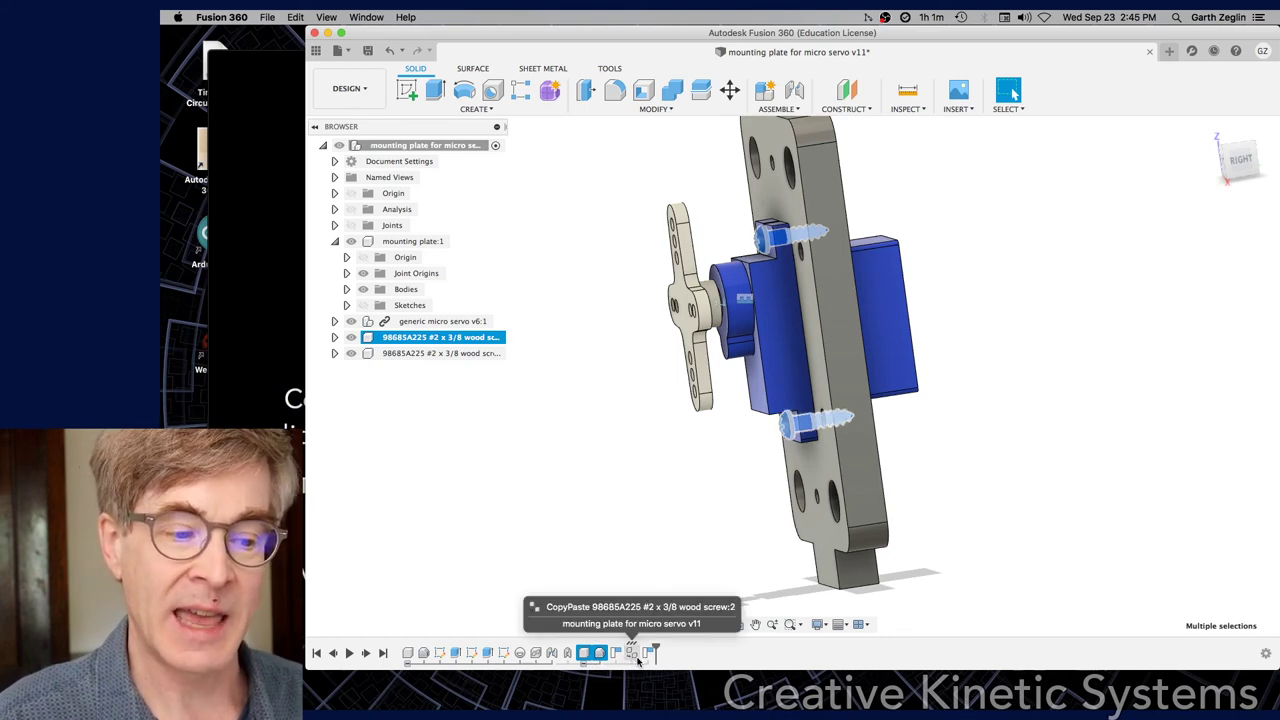
pyautogui.click(633, 570)
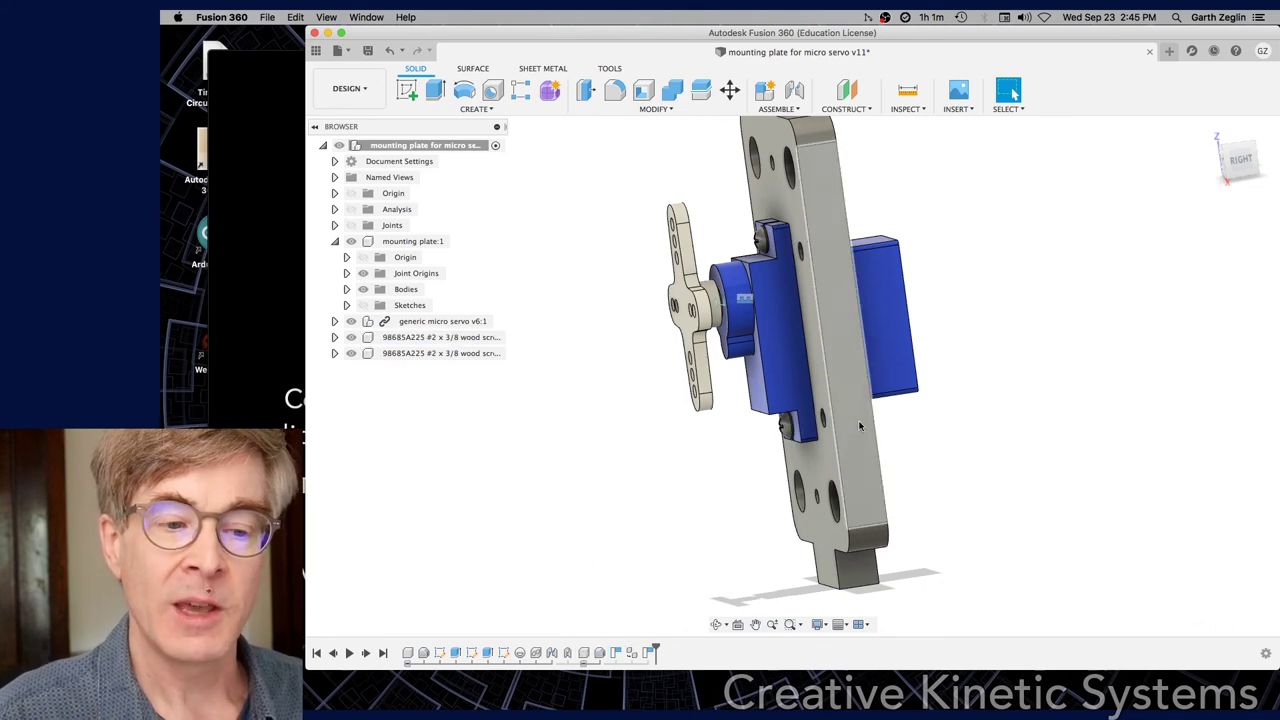
pyautogui.keyDown('shift'); pyautogui.moveTo(949, 423); pyautogui.dragTo(994, 440, button='middle'); pyautogui.keyUp('shift')
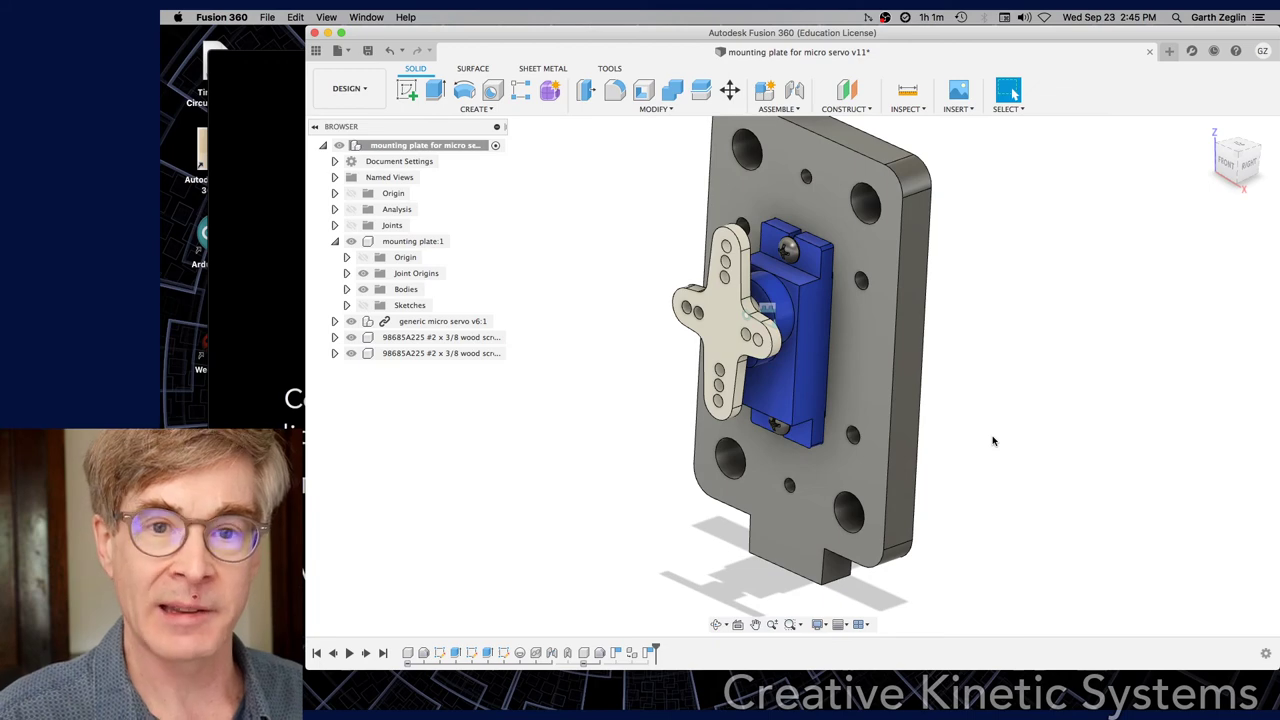